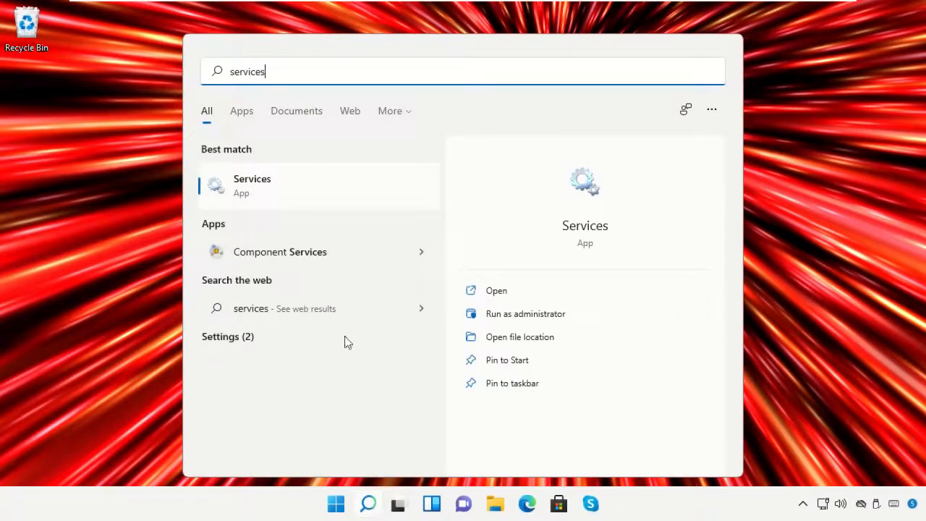
Open the Services console in a non-maximized window and jump to the services beginning with P
left_click(286, 194)
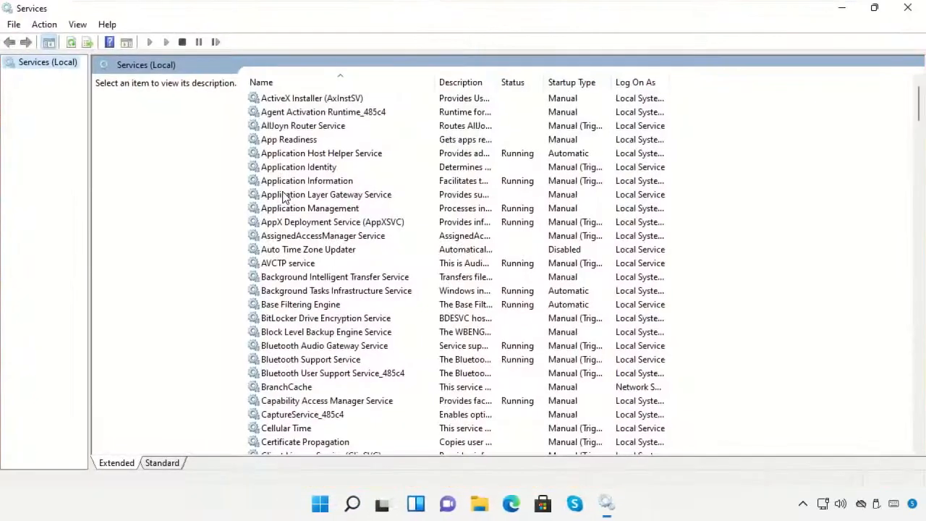
left_click(284, 195)
key("p")
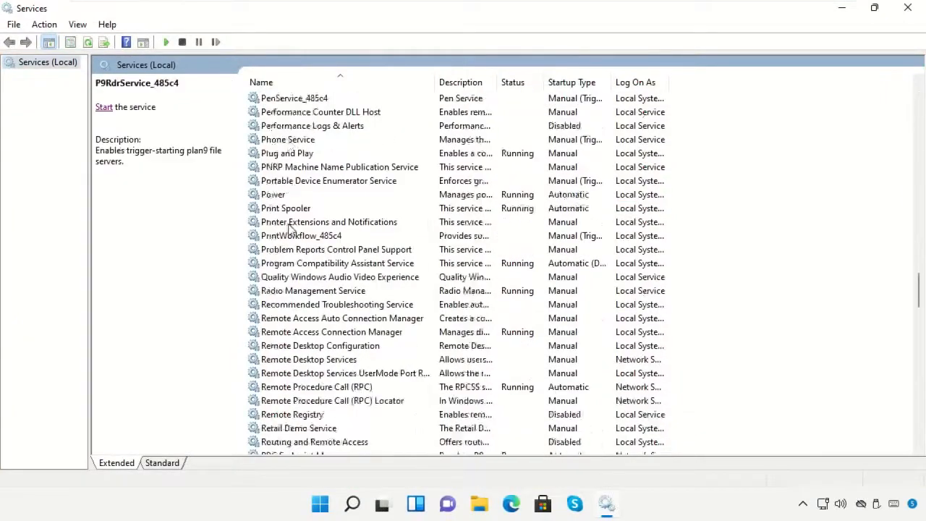
scroll(463, 275, "down", 2)
left_click(875, 9)
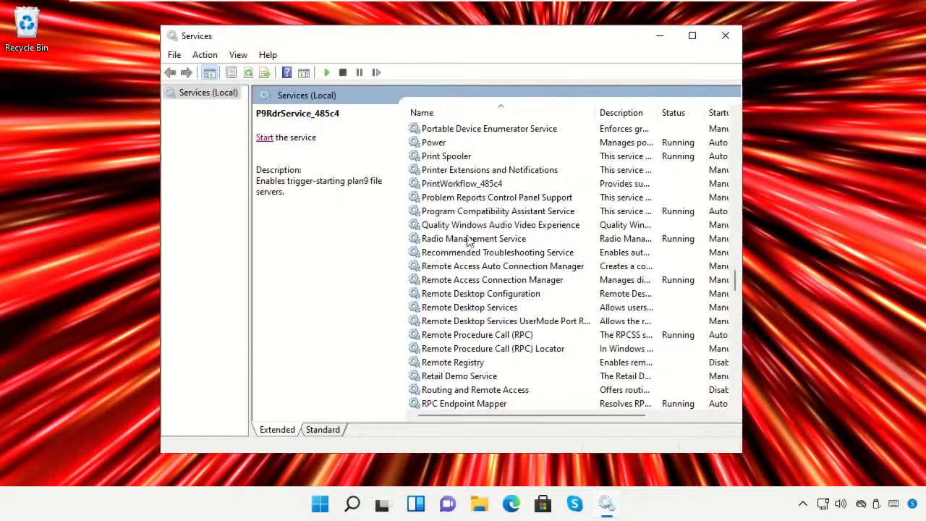
Find the Performance Logs & Alerts service in the list and open its properties
scroll(471, 242, "down", 7)
scroll(469, 244, "up", 11)
scroll(469, 245, "down", 7)
scroll(466, 248, "up", 6)
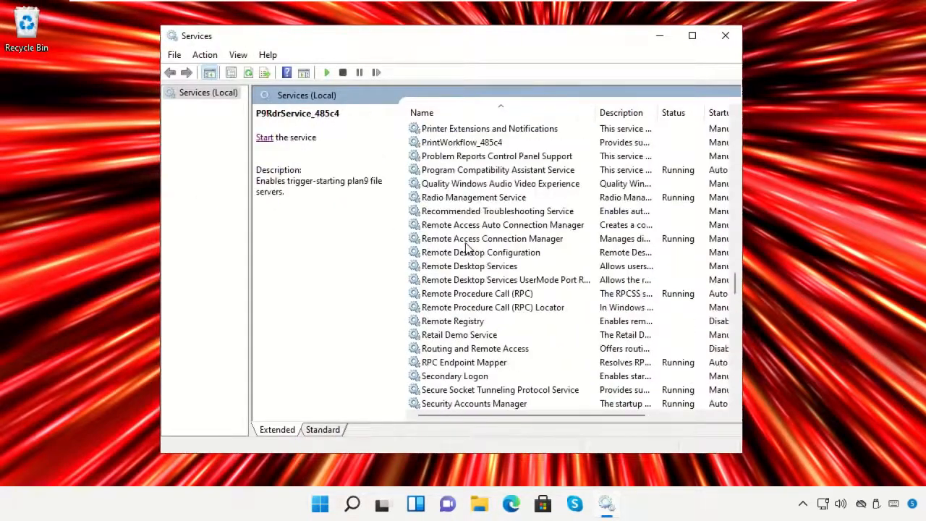
scroll(466, 247, "up", 2)
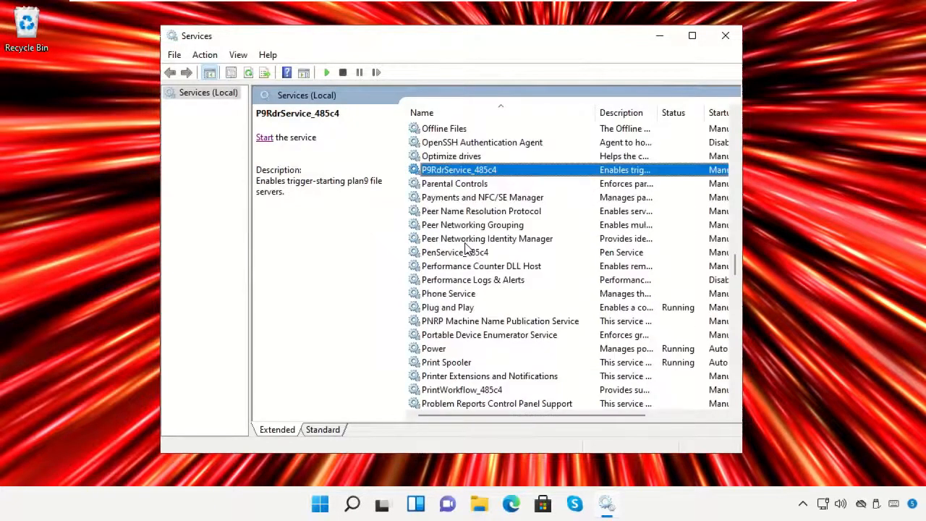
left_click(468, 282)
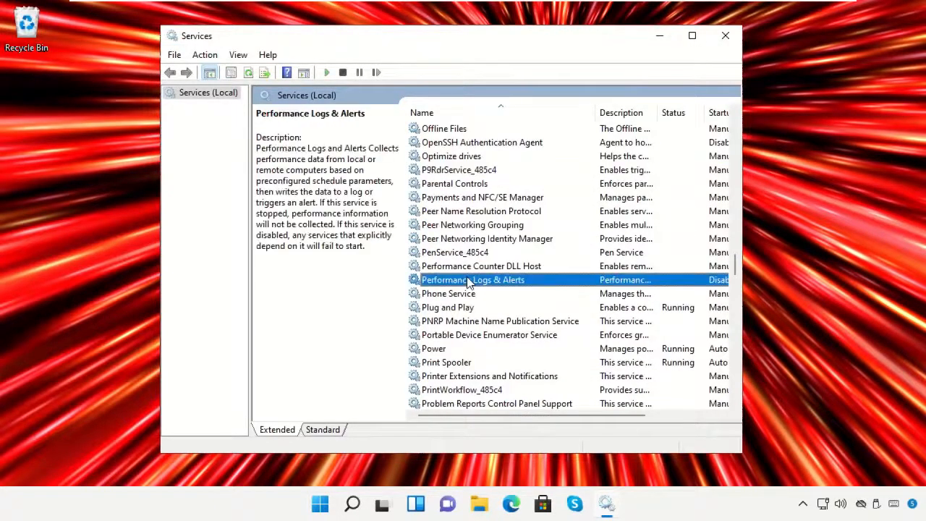
right_click(468, 283)
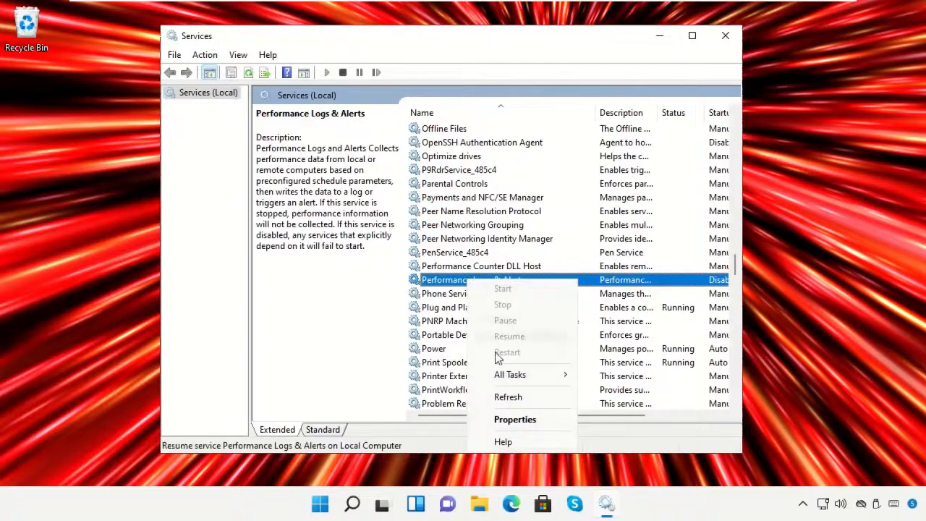
left_click(511, 420)
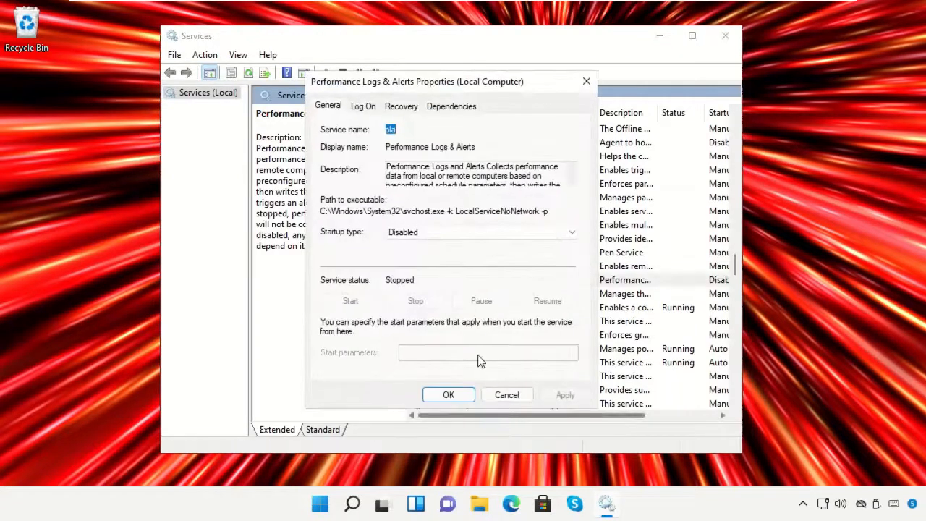
Set the Performance Logs & Alerts startup type to Automatic, then start the service and close the Services console
left_click(465, 234)
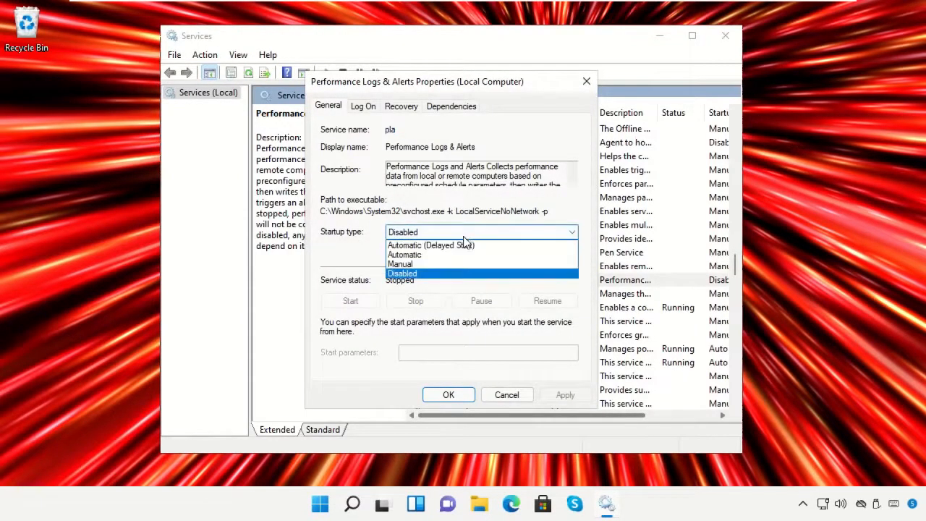
left_click(462, 256)
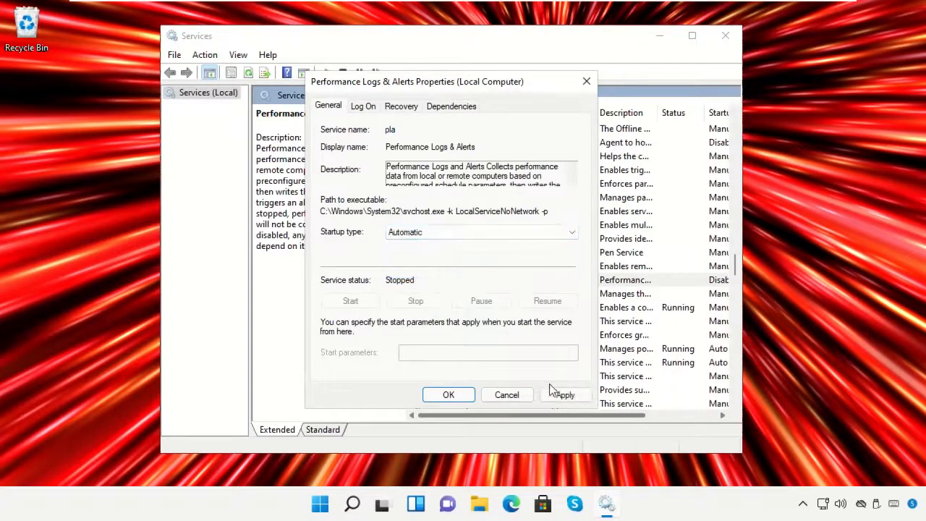
left_click(564, 395)
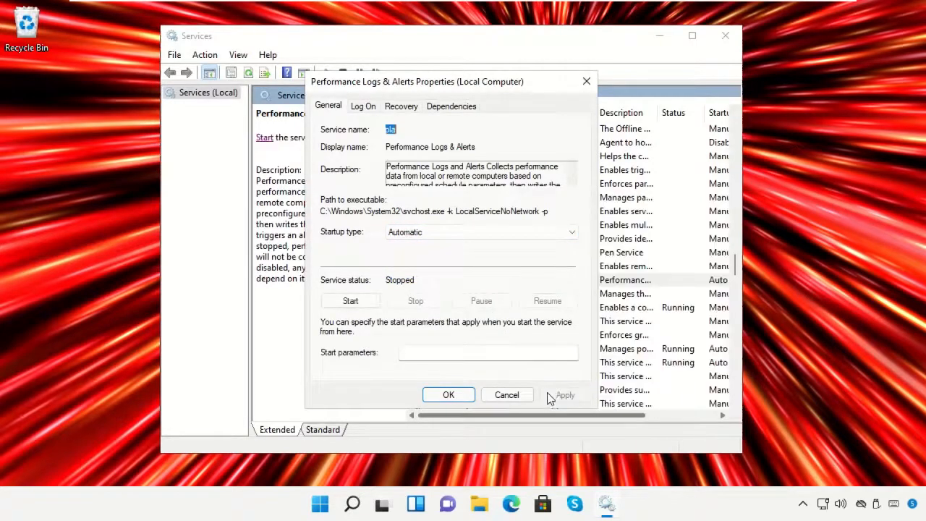
left_click(448, 395)
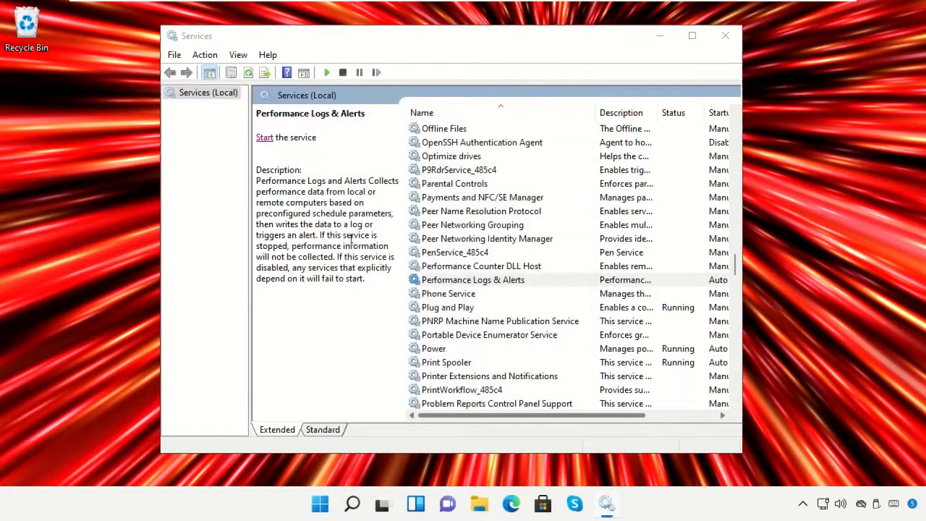
left_click(265, 139)
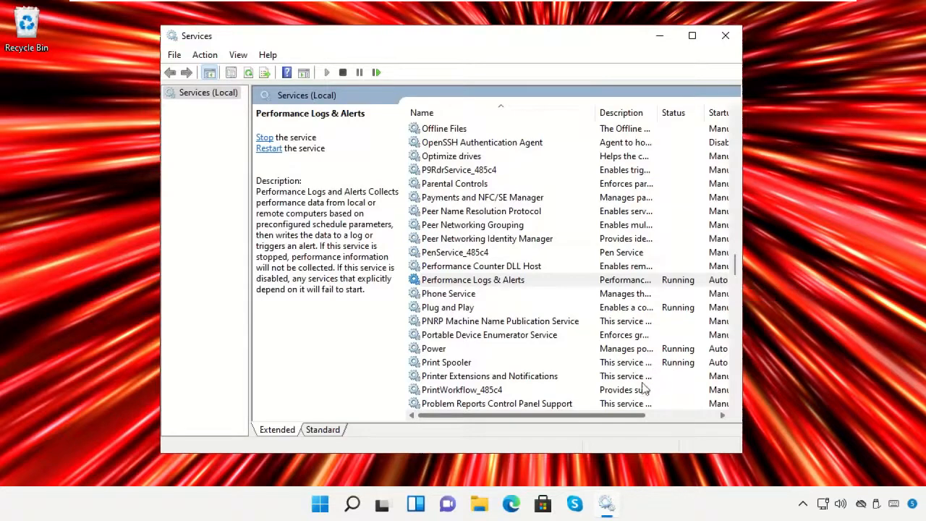
left_click(725, 35)
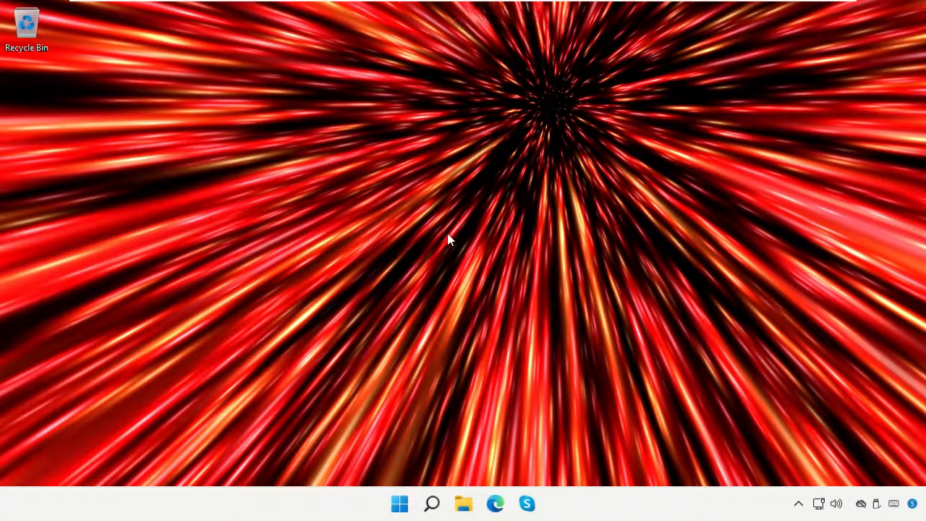
Switch to File Explorer and open the C:\Windows\System32 folder
left_click(463, 504)
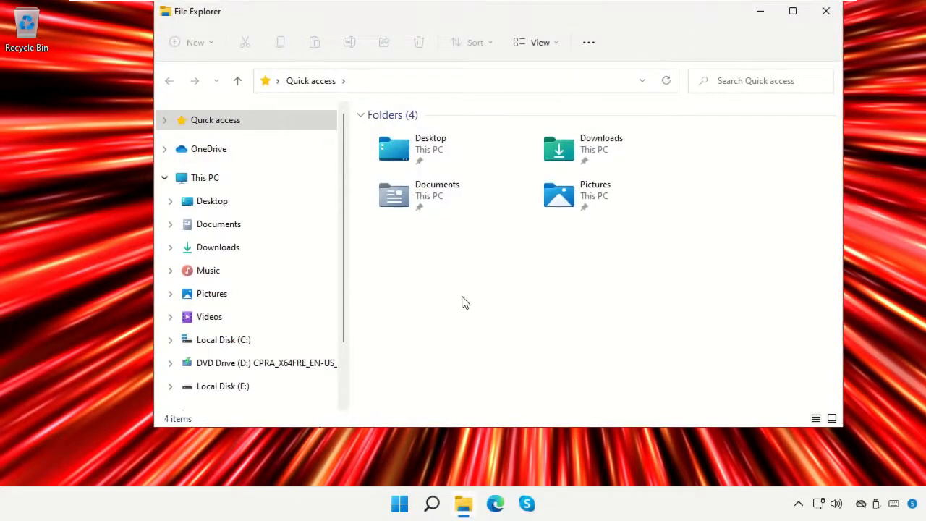
left_click(257, 346)
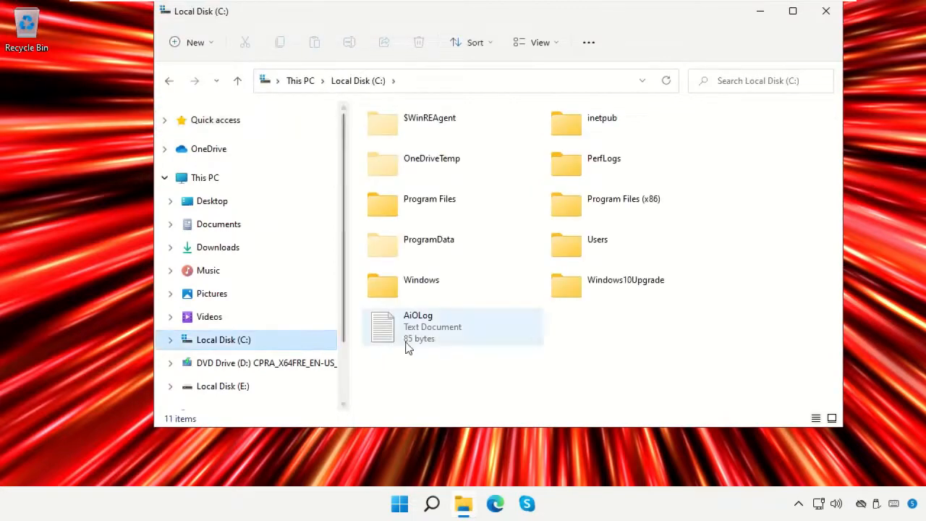
double_click(439, 302)
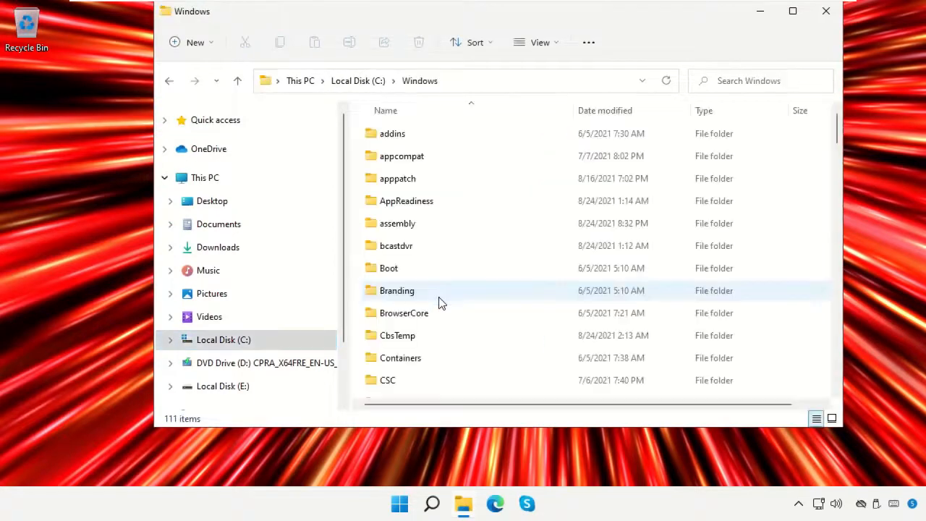
scroll(650, 272, "down", 15)
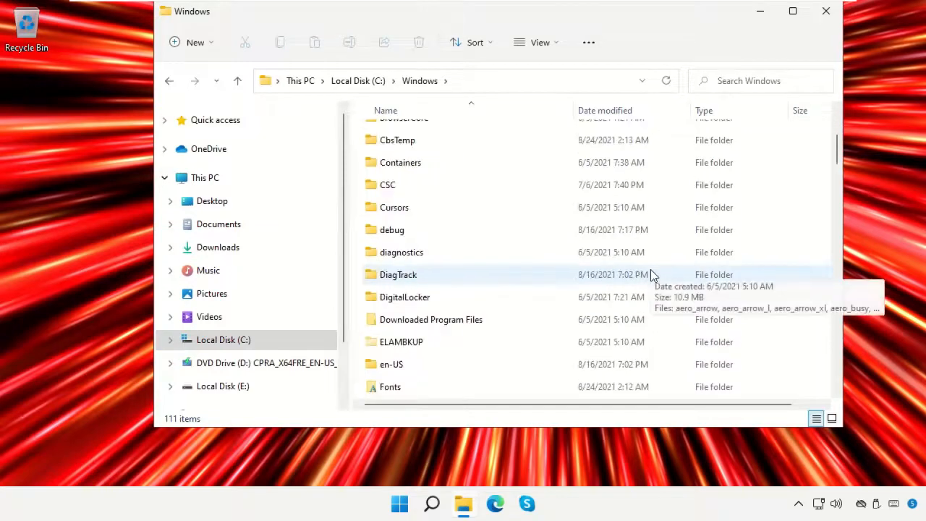
scroll(651, 275, "down", 5)
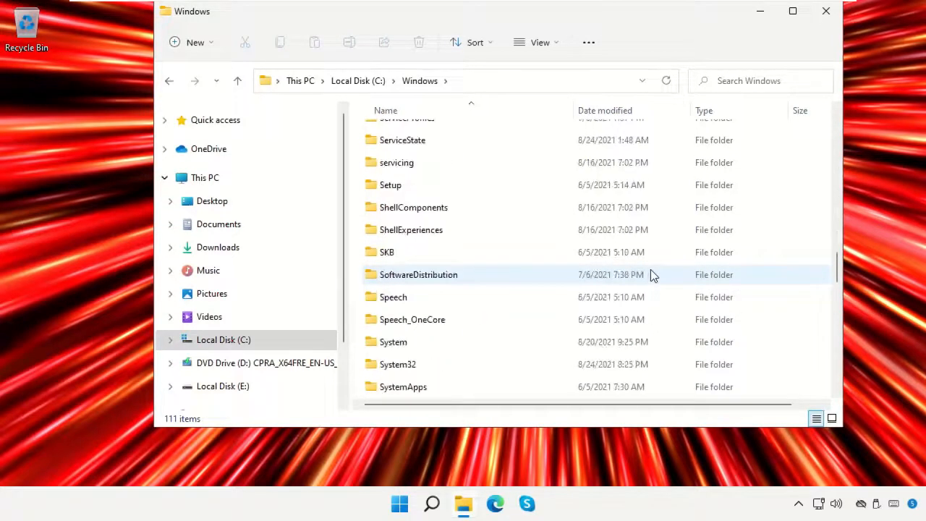
scroll(649, 273, "down", 1)
double_click(405, 300)
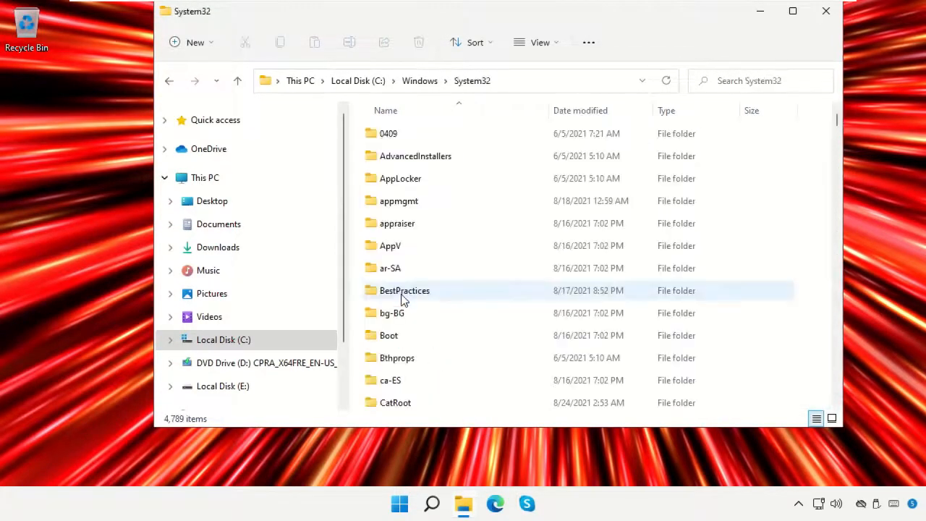
Open the config folder inside System32, granting permanent access to it
scroll(679, 273, "down", 12)
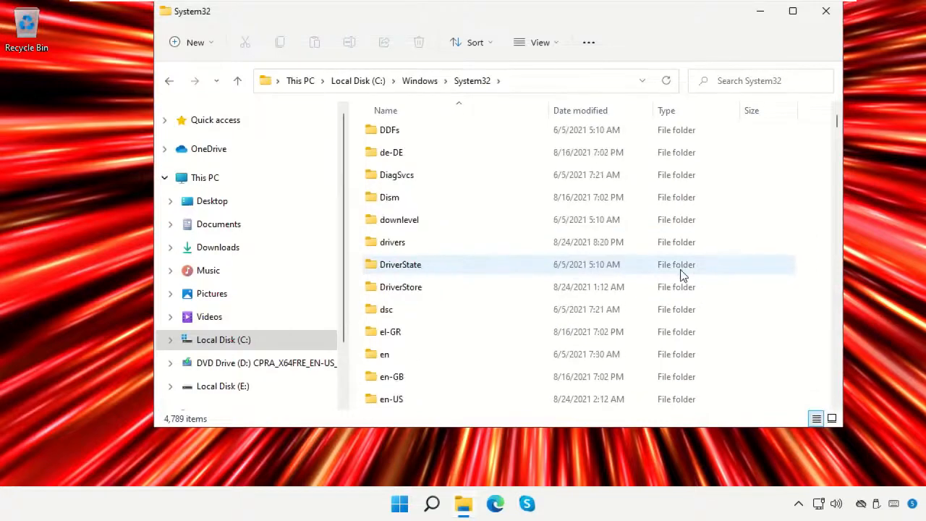
scroll(680, 275, "down", 3)
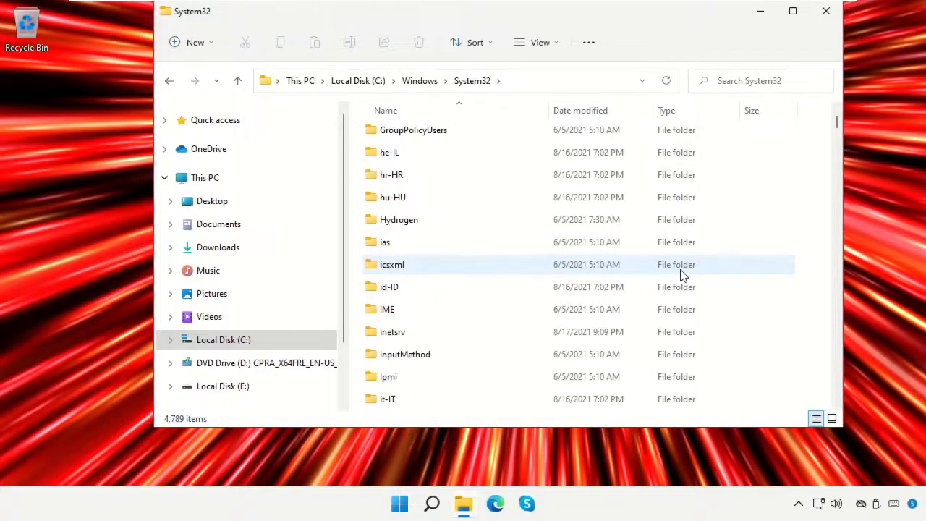
scroll(680, 275, "up", 15)
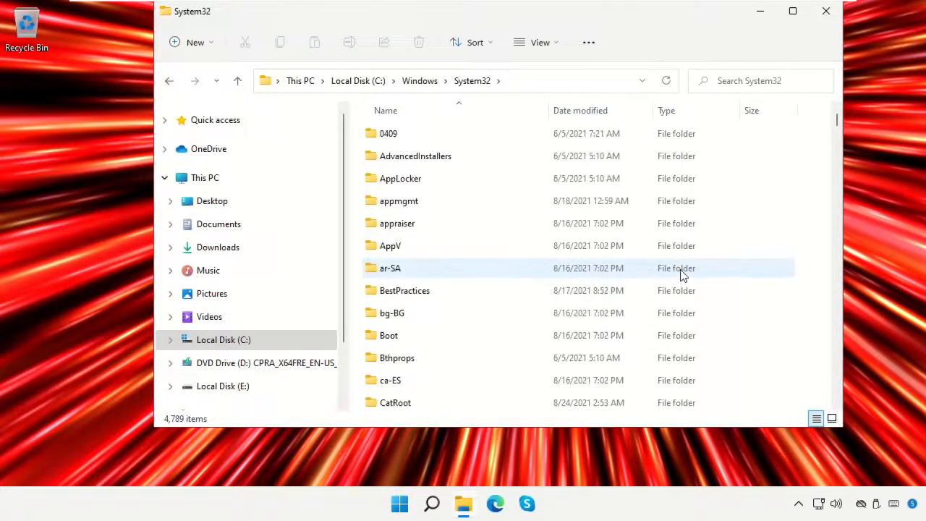
scroll(680, 275, "down", 1)
scroll(680, 275, "down", 1)
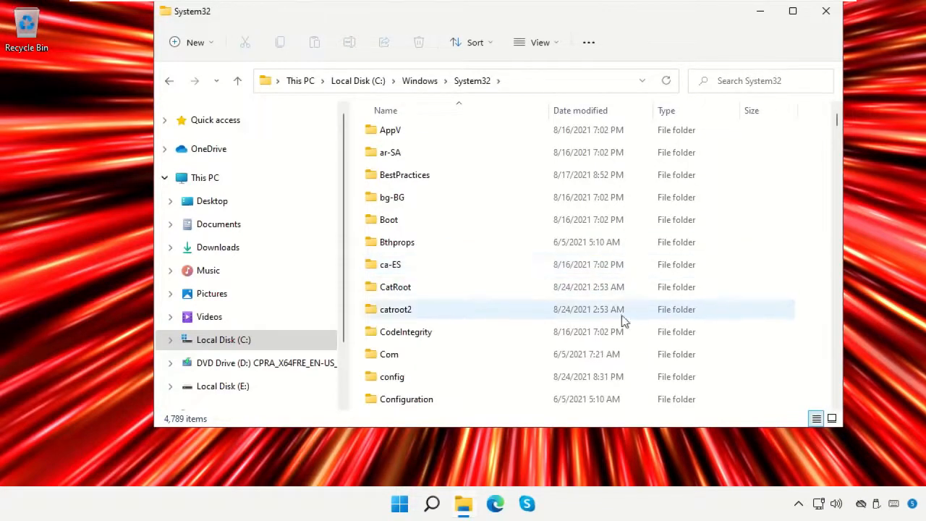
double_click(405, 384)
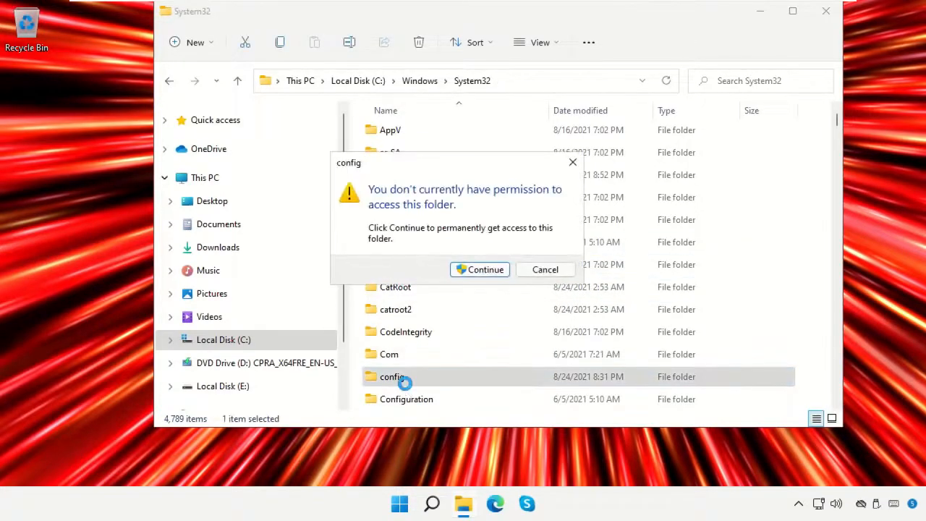
left_click(486, 270)
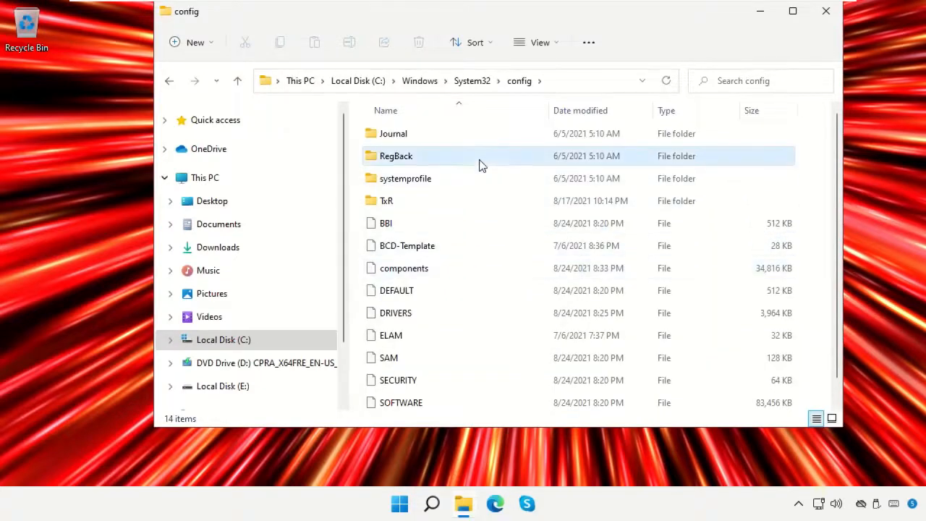
Open the RegBack folder inside config, granting access to it, and close File Explorer
double_click(481, 161)
left_click(493, 270)
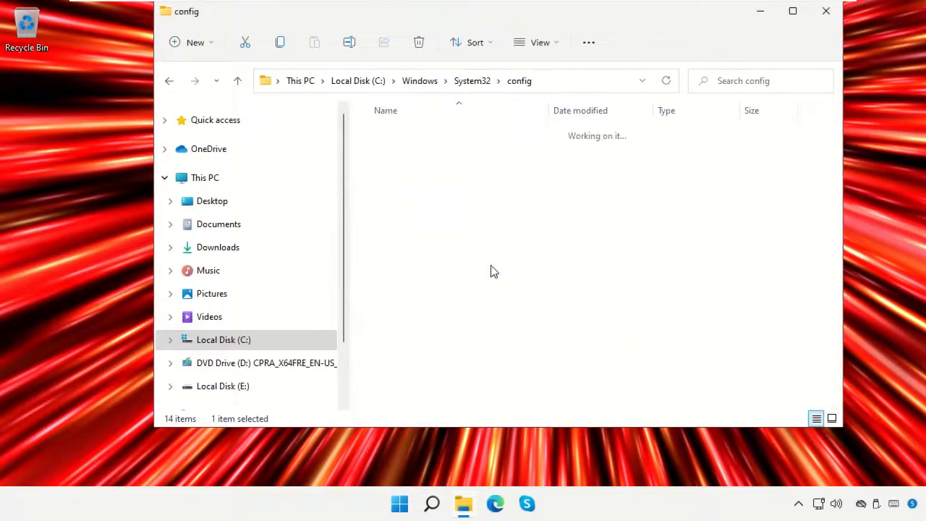
left_click(826, 12)
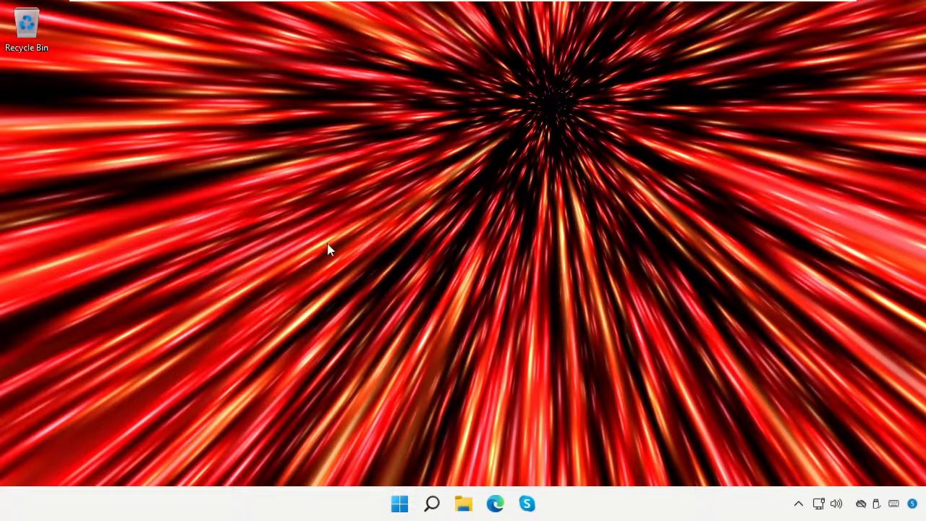
Search for regedit, open Registry Editor with permission to make changes, and restore its window to a smaller size
left_click(432, 504)
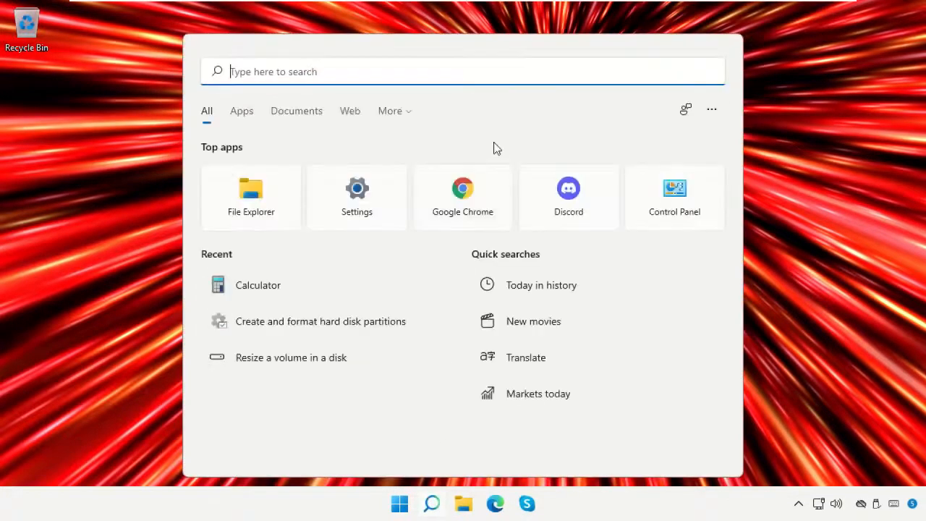
type("regedit")
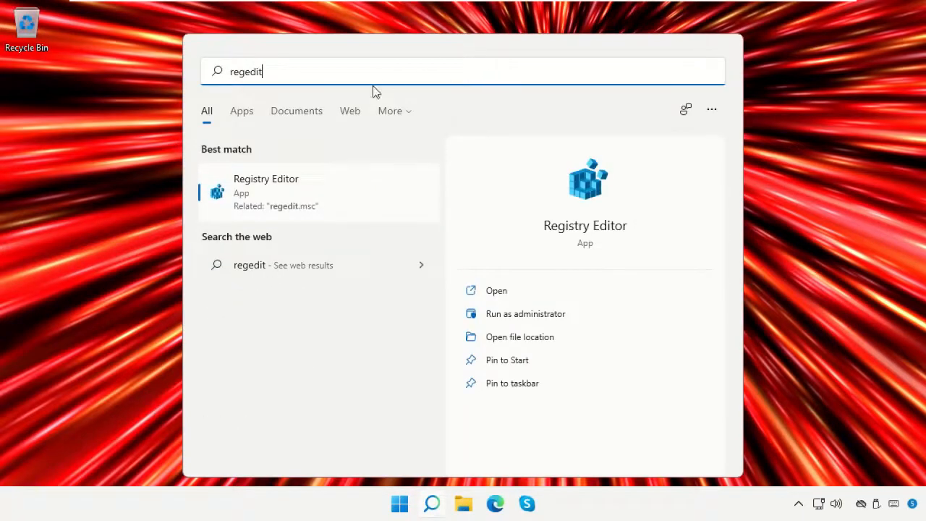
left_click(301, 210)
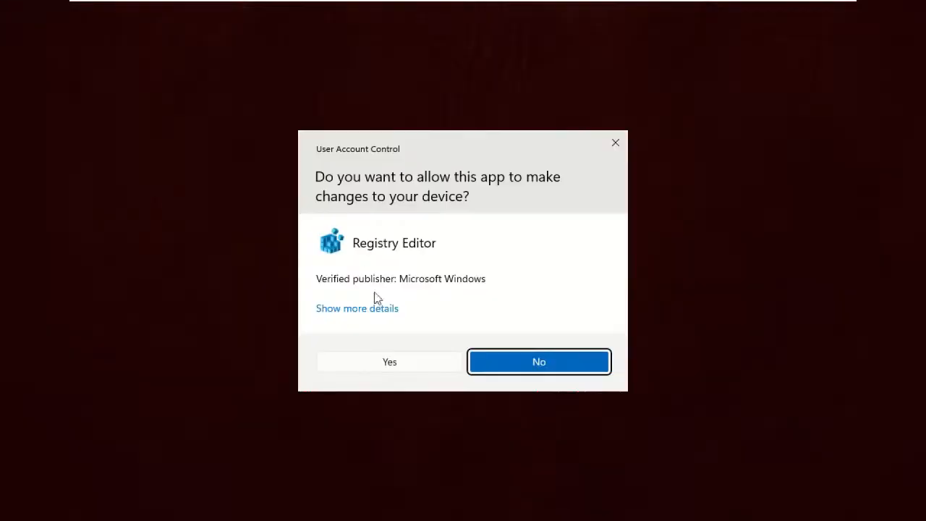
left_click(405, 368)
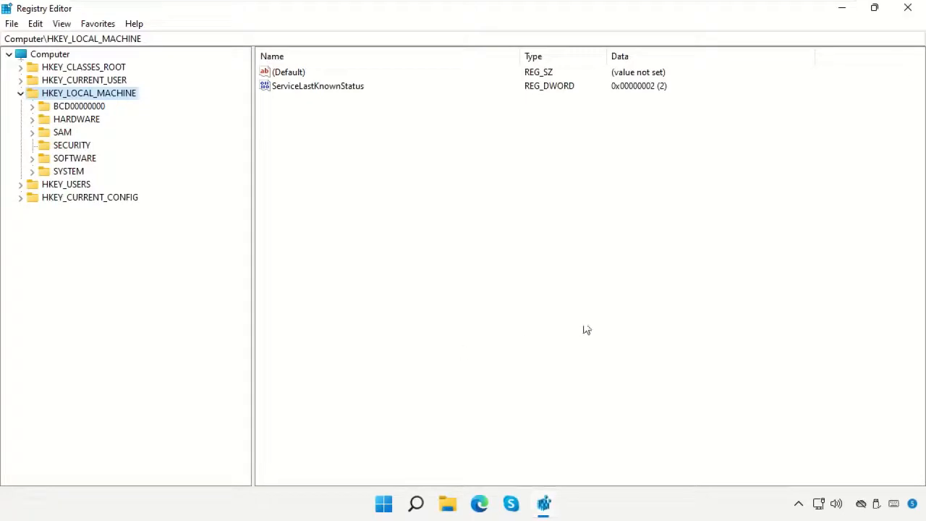
left_click(872, 8)
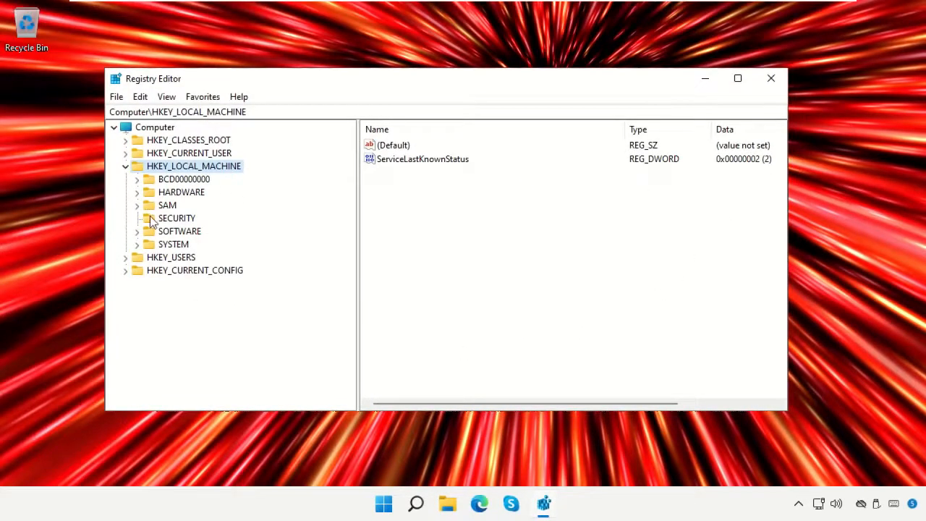
Under HKEY_LOCAL_MACHINE, expand the registry path SYSTEM\CurrentControlSet\Control
left_click(136, 244)
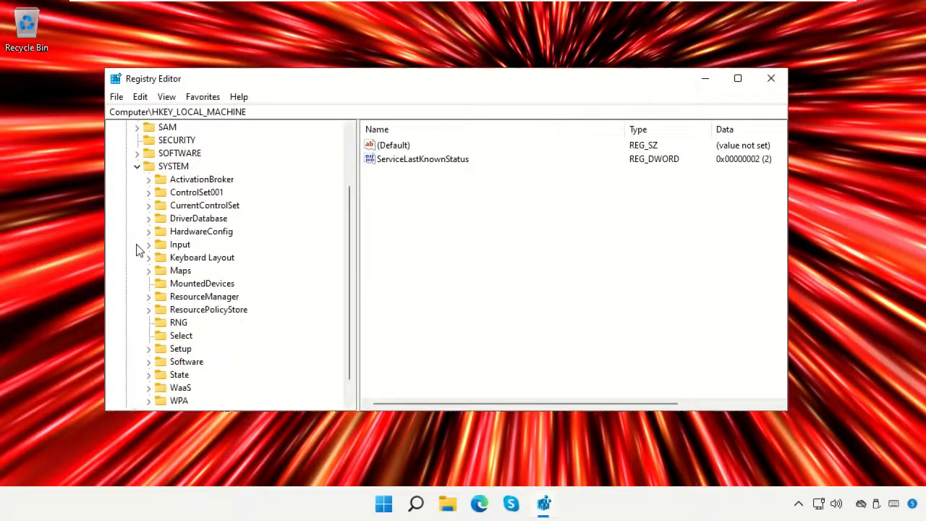
left_click(159, 206)
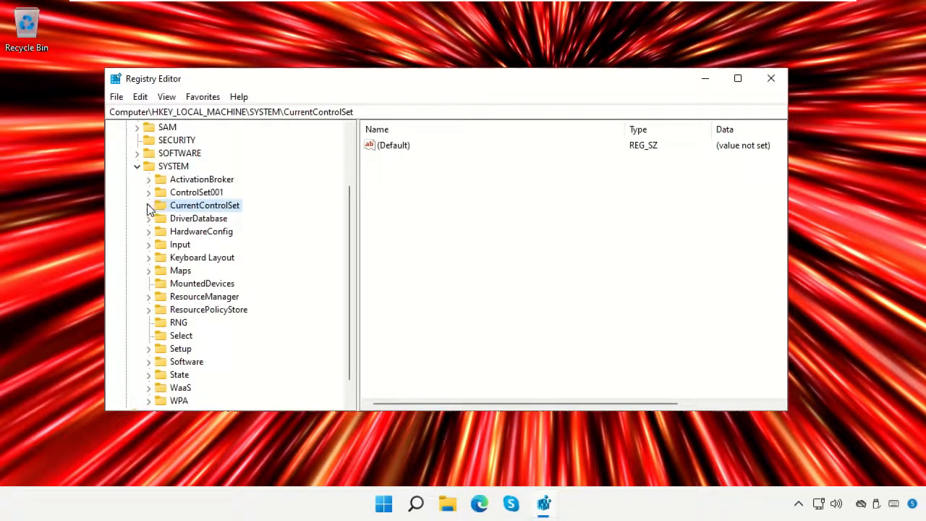
left_click(149, 205)
left_click(177, 219)
left_click(161, 219)
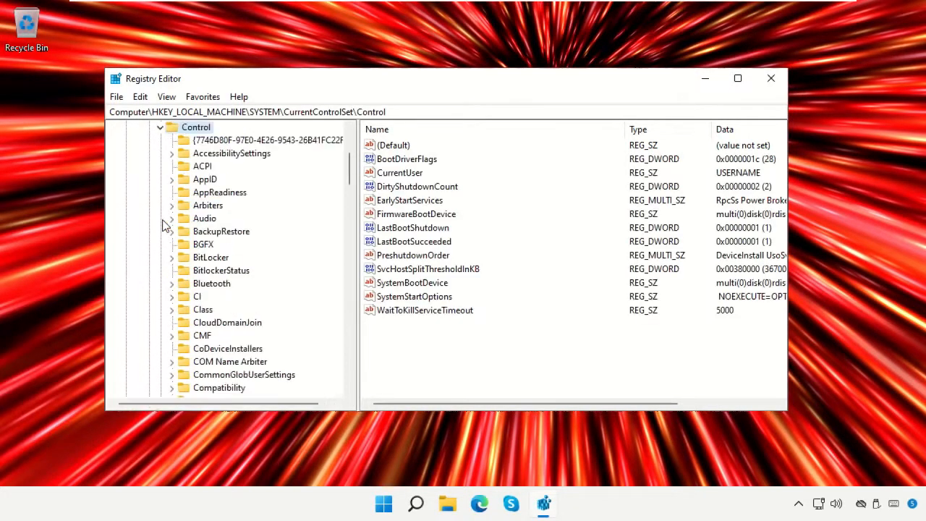
Expand the Session Manager key under Control and select its Configuration Manager subkey
scroll(284, 259, "down", 20)
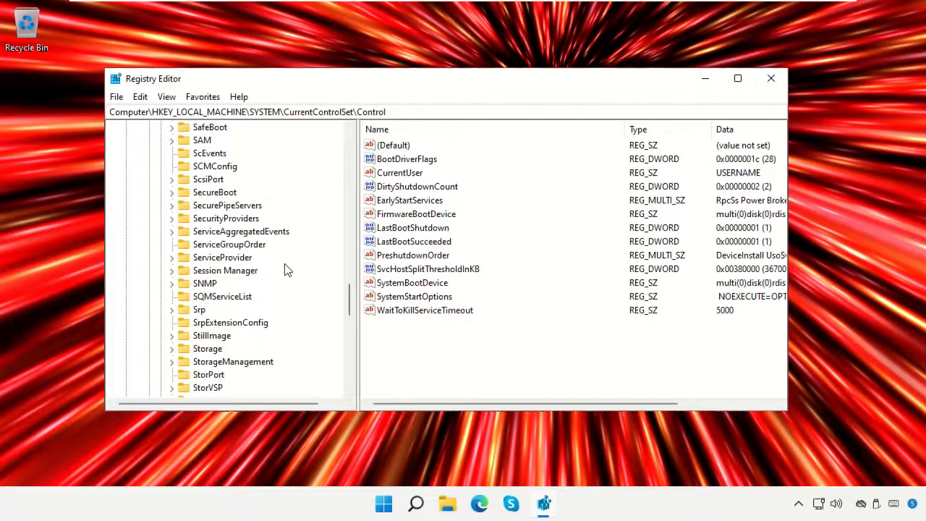
left_click(243, 270)
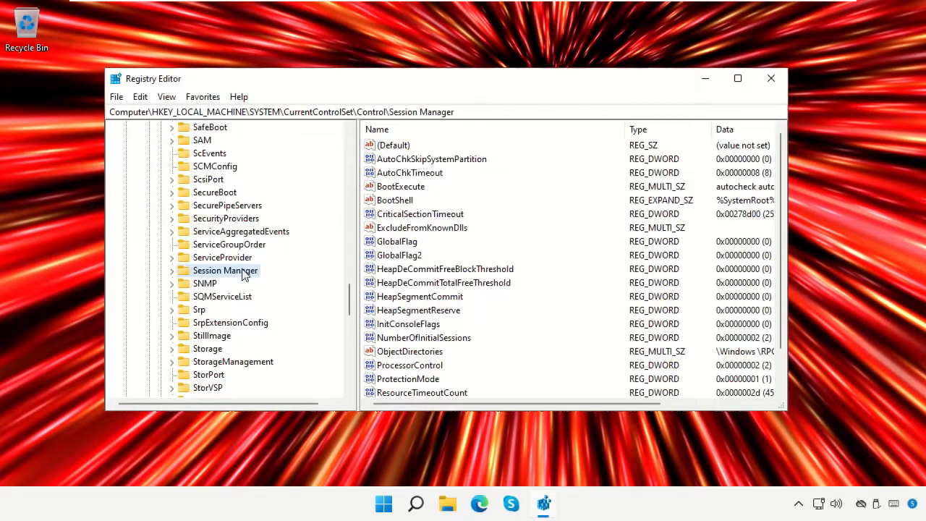
left_click(171, 271)
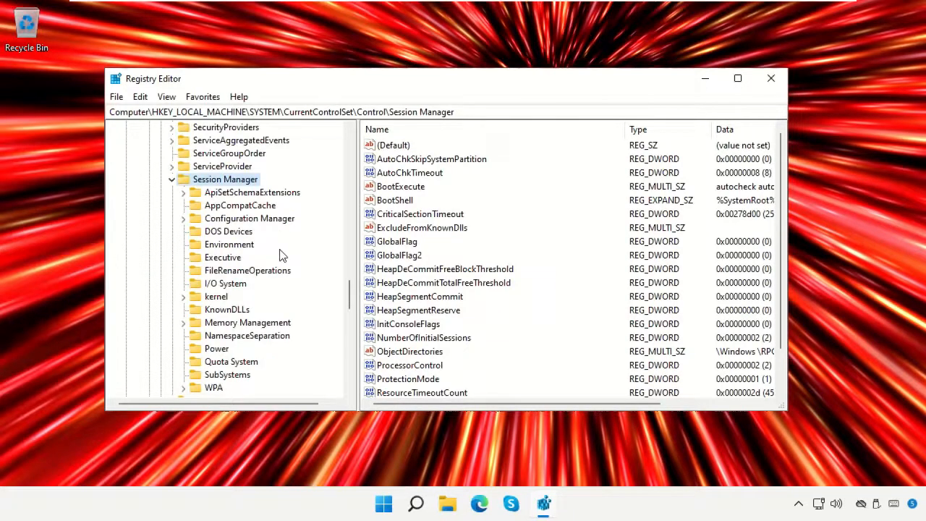
scroll(282, 256, "down", 1)
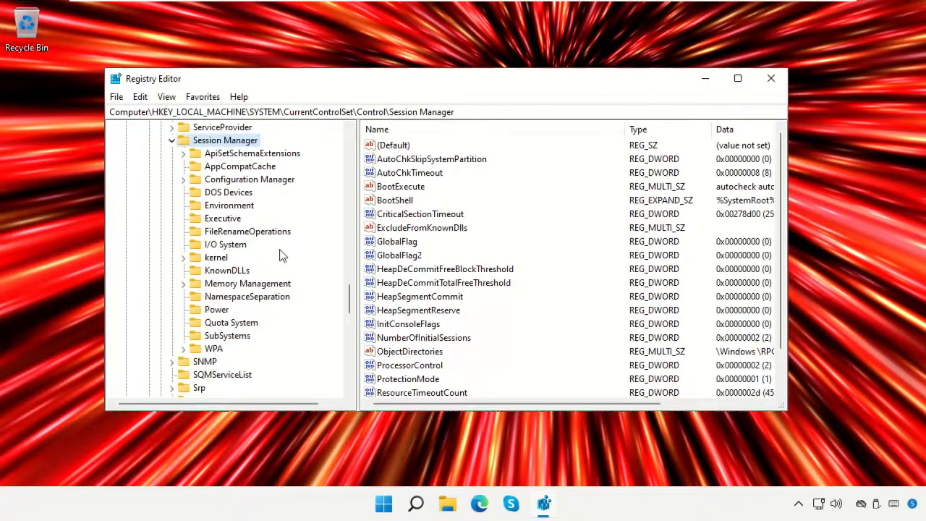
left_click(267, 186)
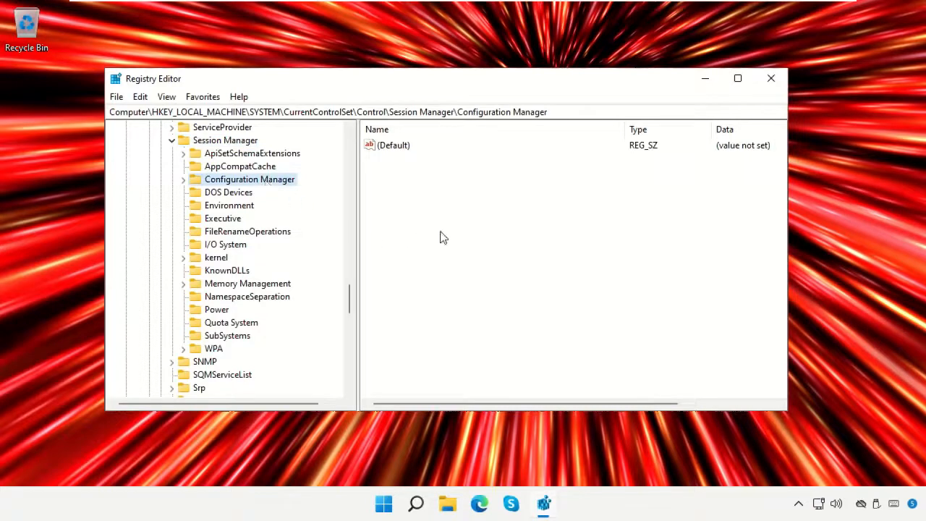
Create a new DWORD (32-bit) value named EnablePeriodicBackup in the Configuration Manager key
right_click(474, 212)
mouse_move(486, 219)
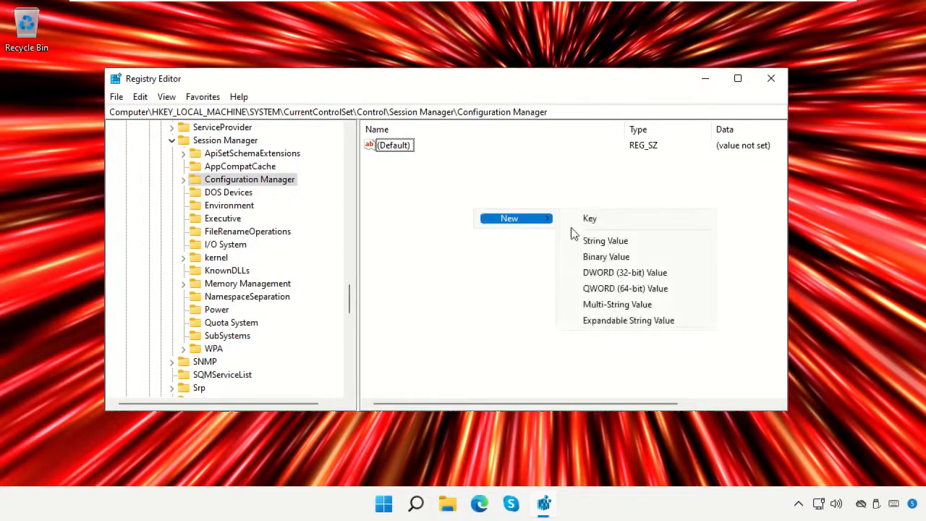
left_click(612, 272)
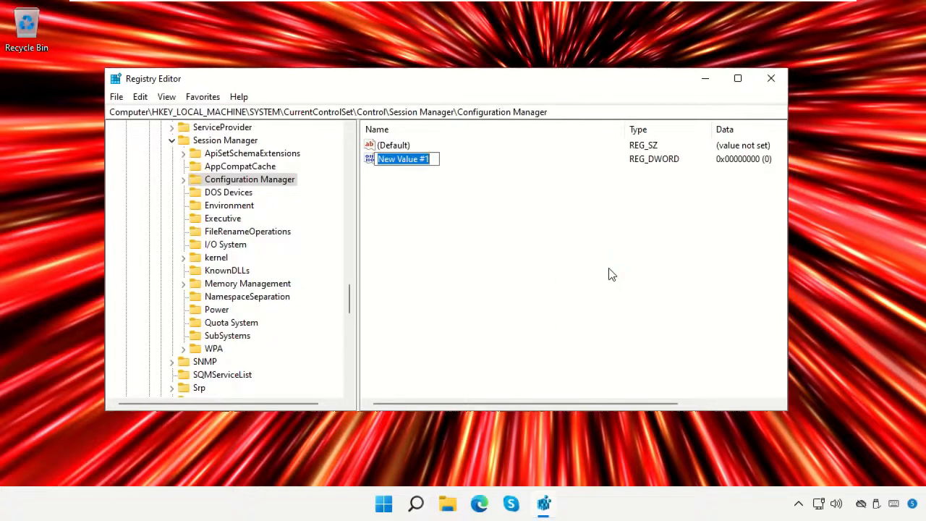
type("EnablePeriodicBackup")
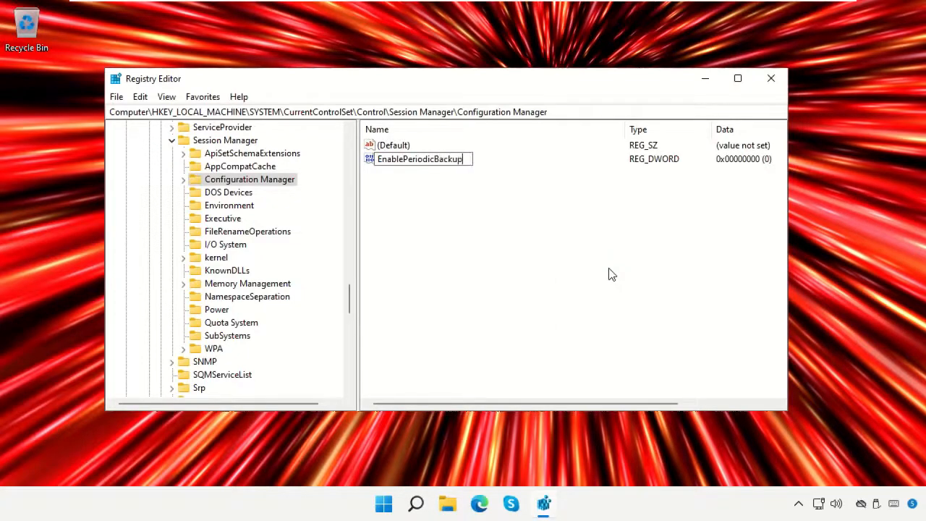
key("Return")
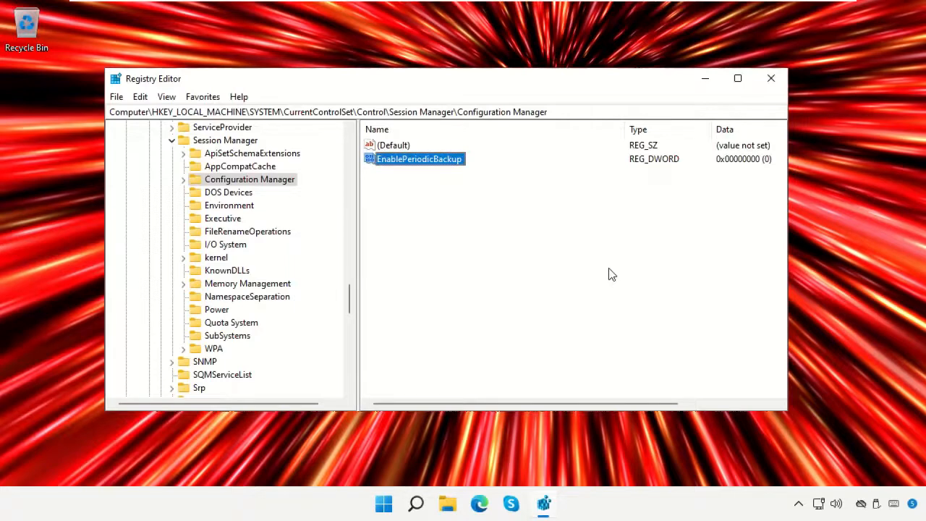
Set the EnablePeriodicBackup value data to 1 and close Registry Editor
right_click(426, 162)
left_click(449, 172)
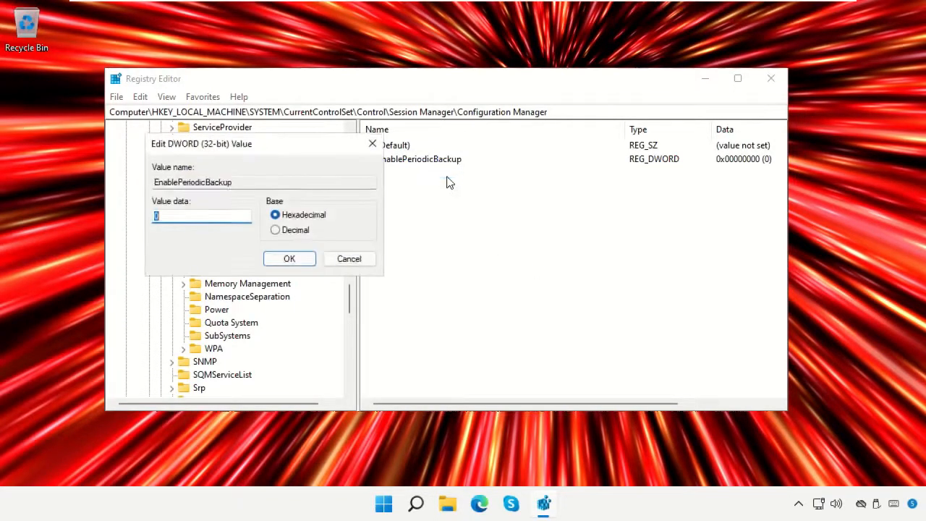
left_click_drag(277, 153, 486, 198)
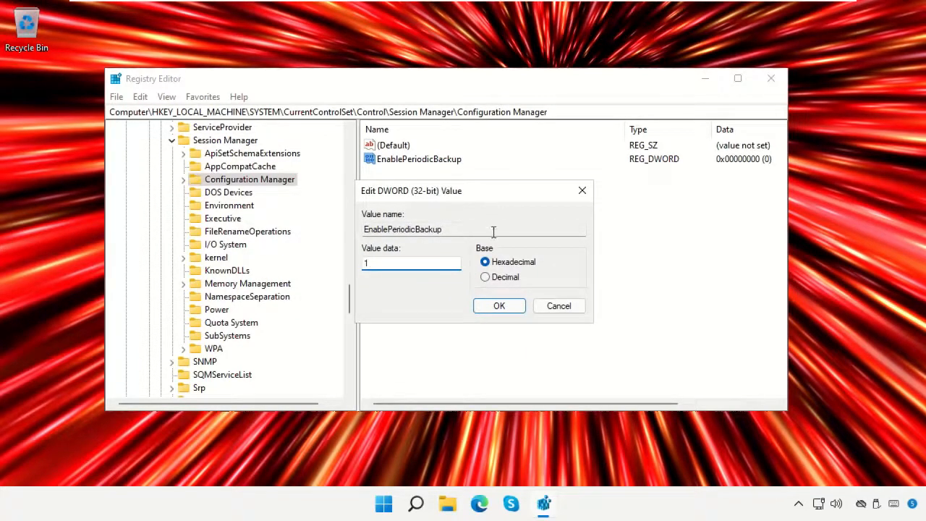
type("1")
left_click(497, 305)
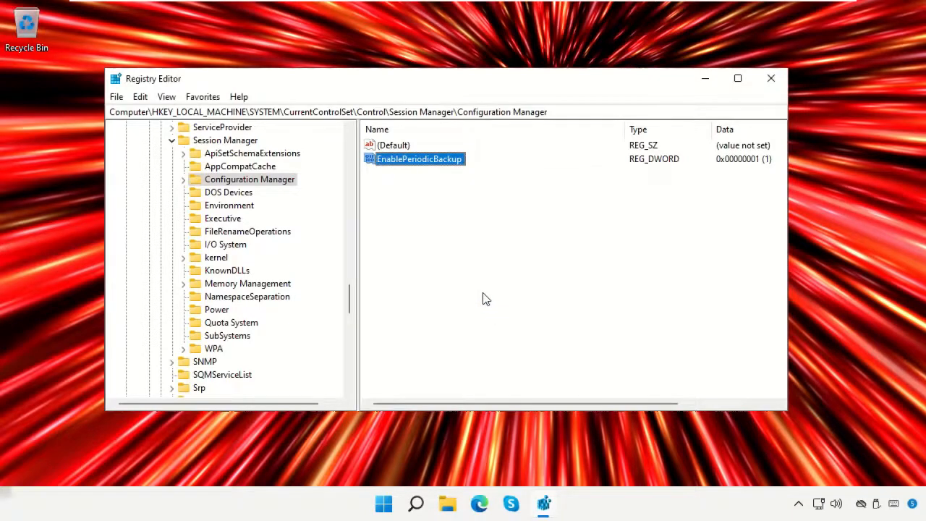
left_click(470, 276)
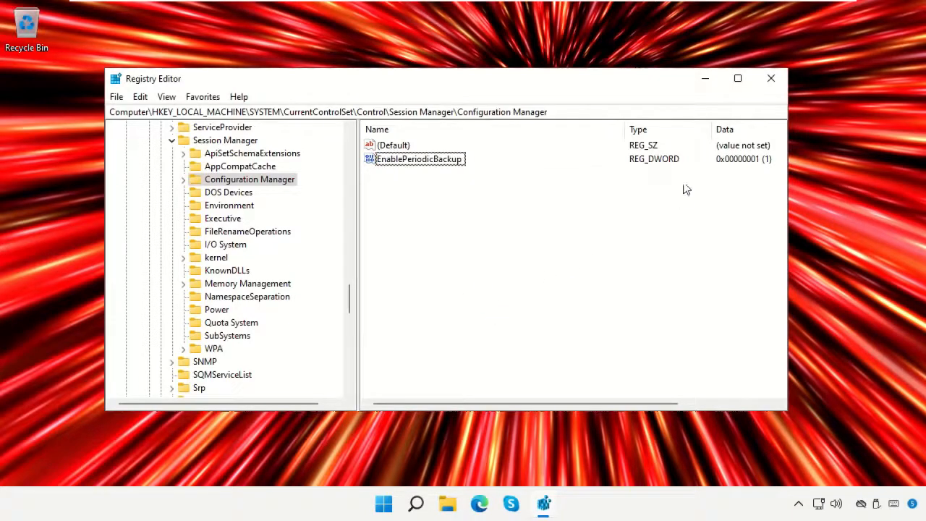
left_click(760, 77)
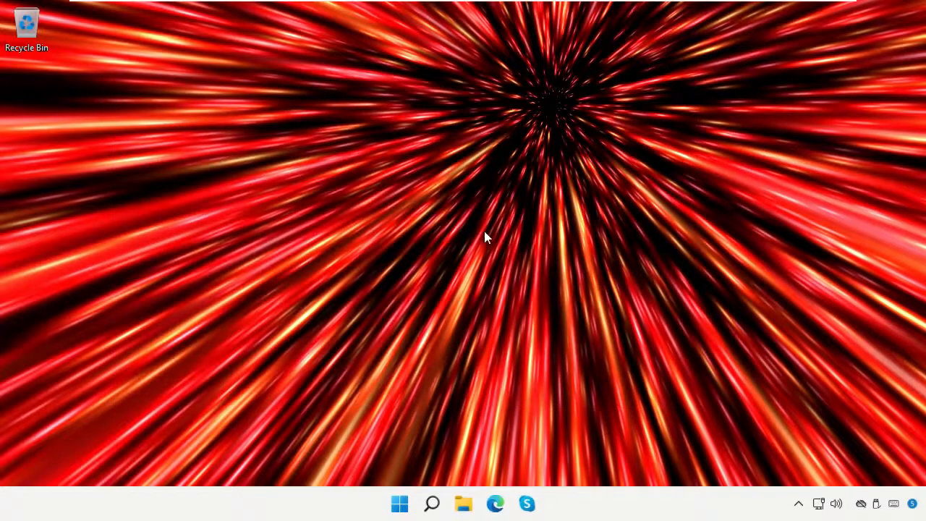
Restart the computer and sign back in by entering the account password
left_click(395, 501)
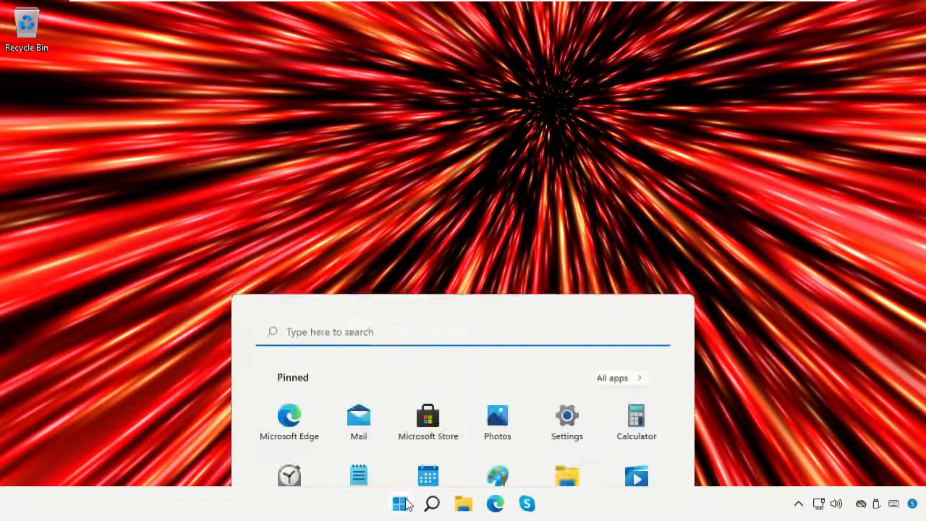
left_click(642, 454)
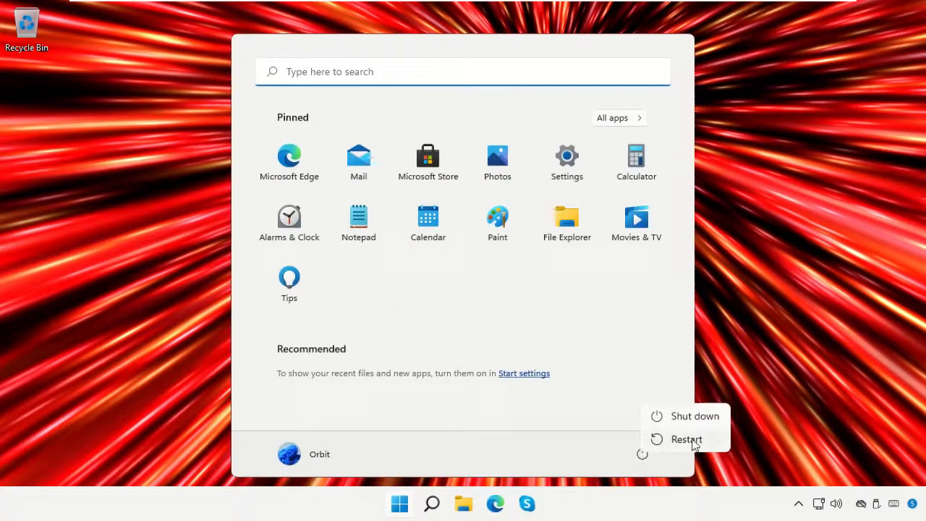
left_click(693, 440)
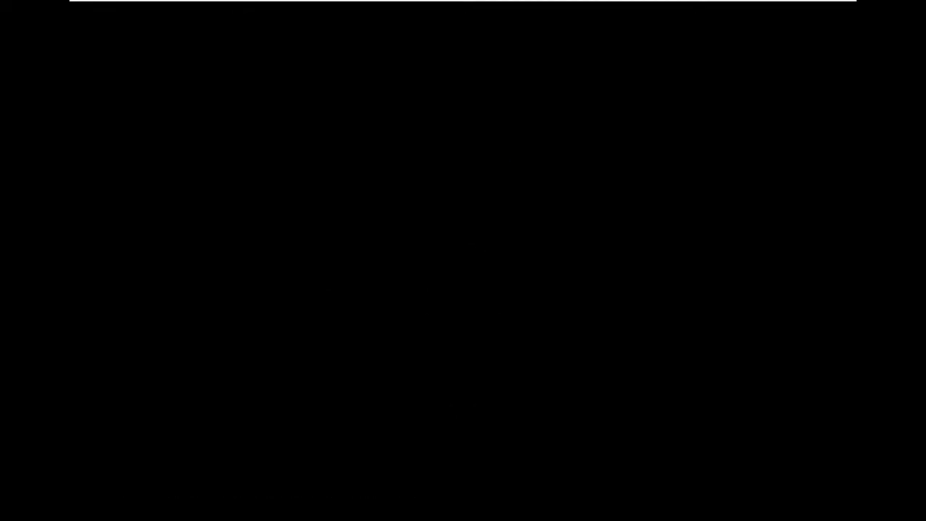
key("Return")
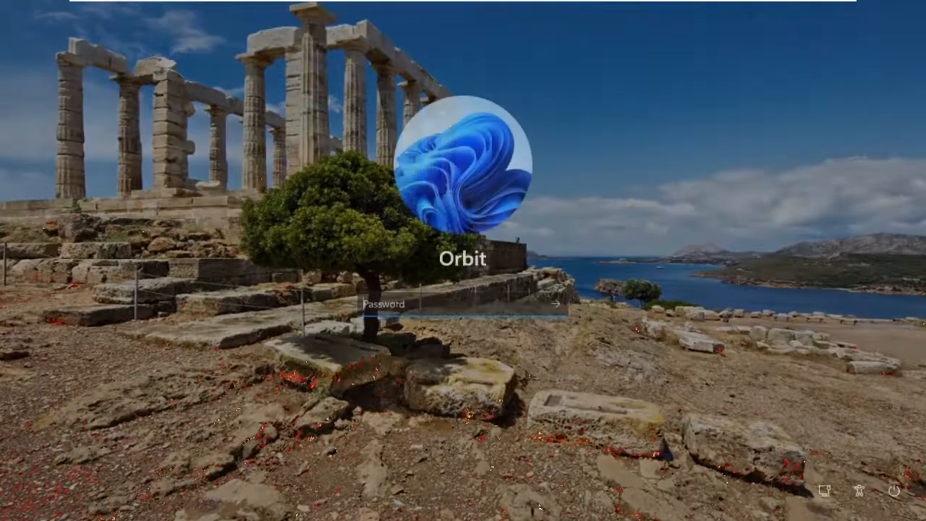
type("••••")
key("Return")
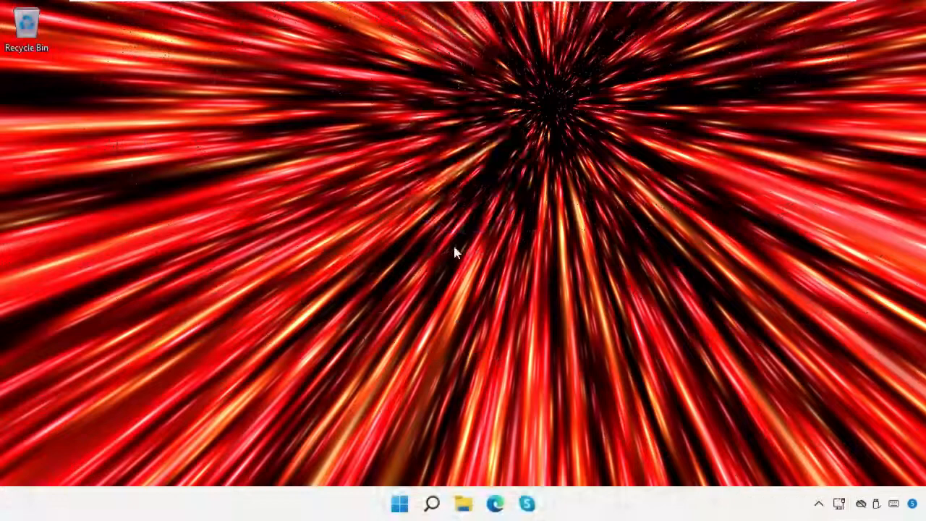
Open File Explorer and go to the C:\Windows\System32 folder
left_click(463, 503)
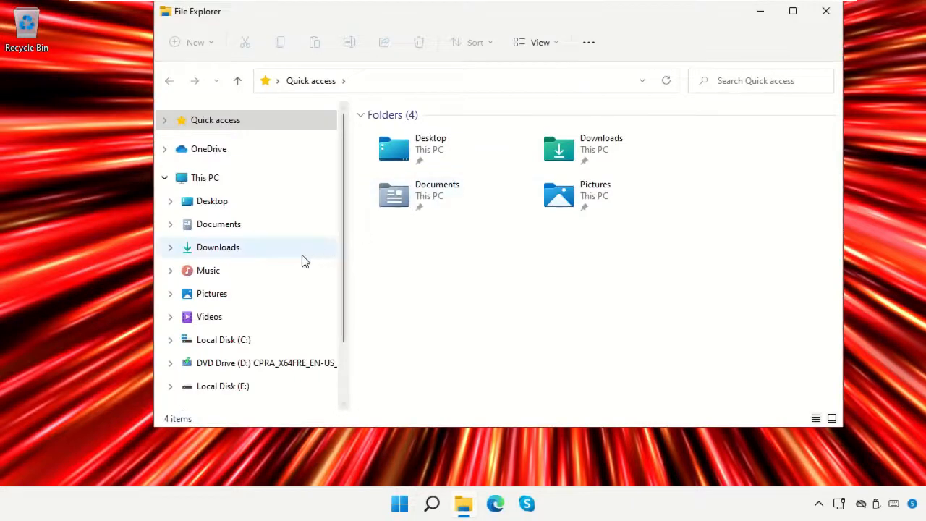
left_click(276, 346)
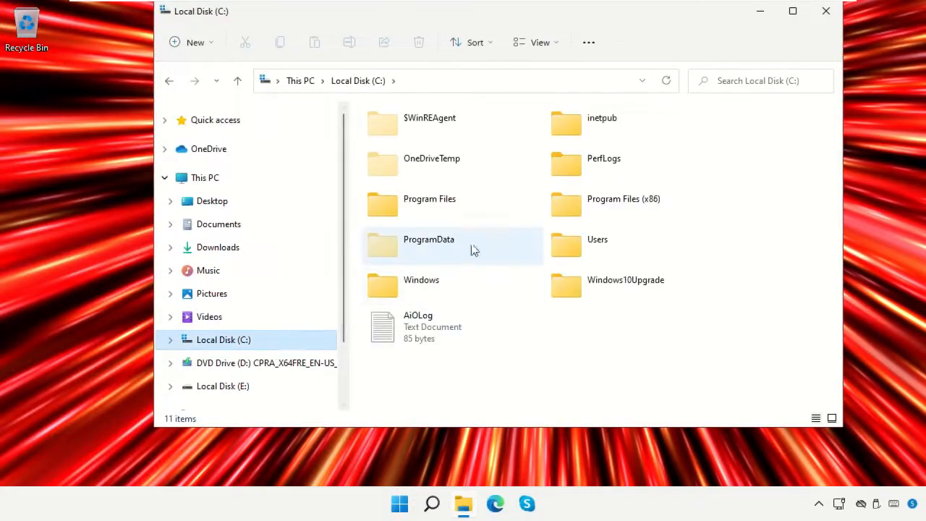
double_click(399, 293)
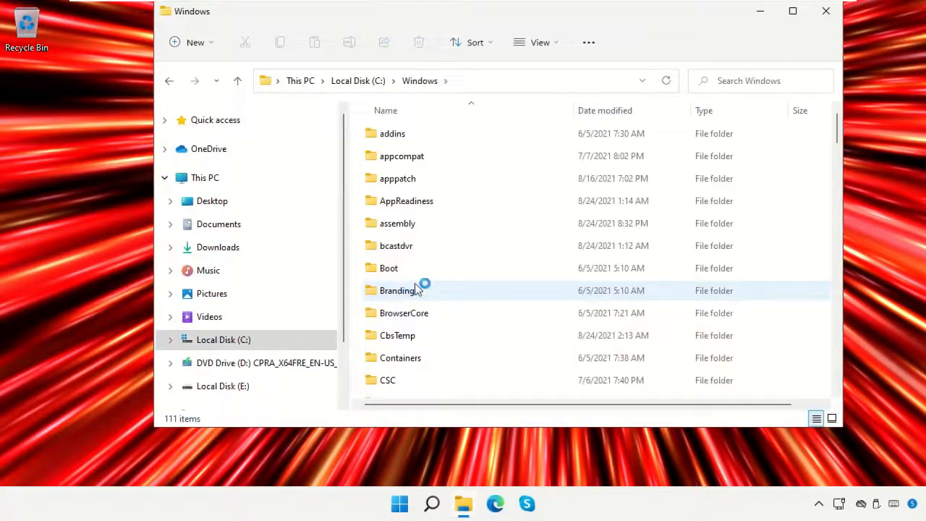
scroll(646, 283, "down", 18)
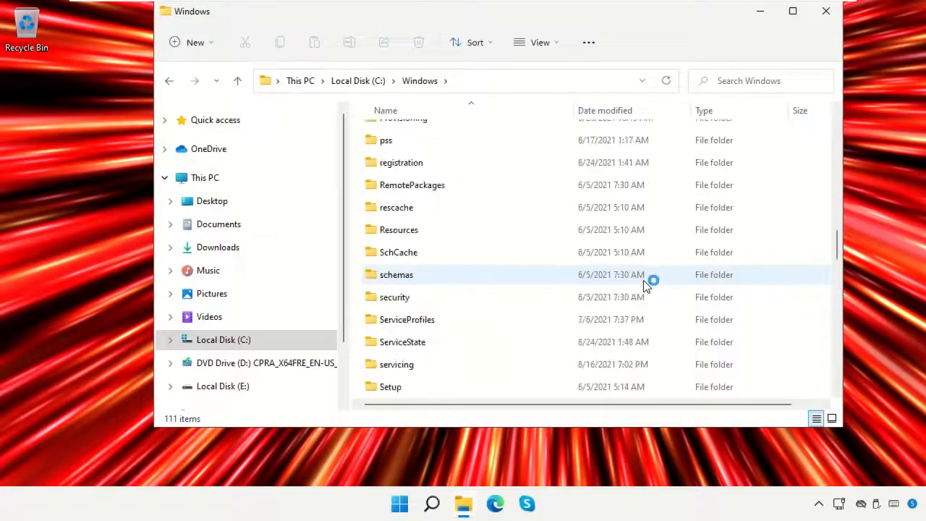
scroll(646, 282, "down", 1)
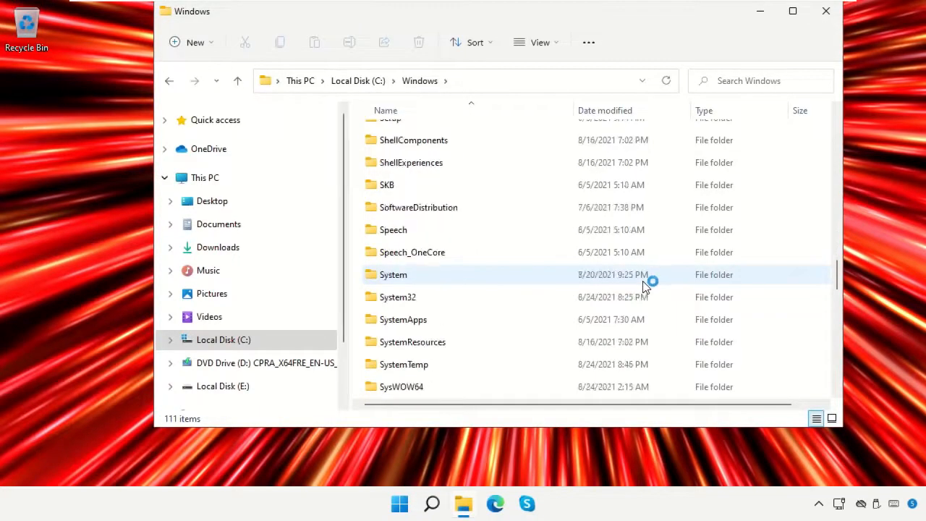
double_click(402, 296)
Open config\RegBack inside System32 to check the registry backup files and their sizes, and close File Explorer
scroll(548, 239, "down", 4)
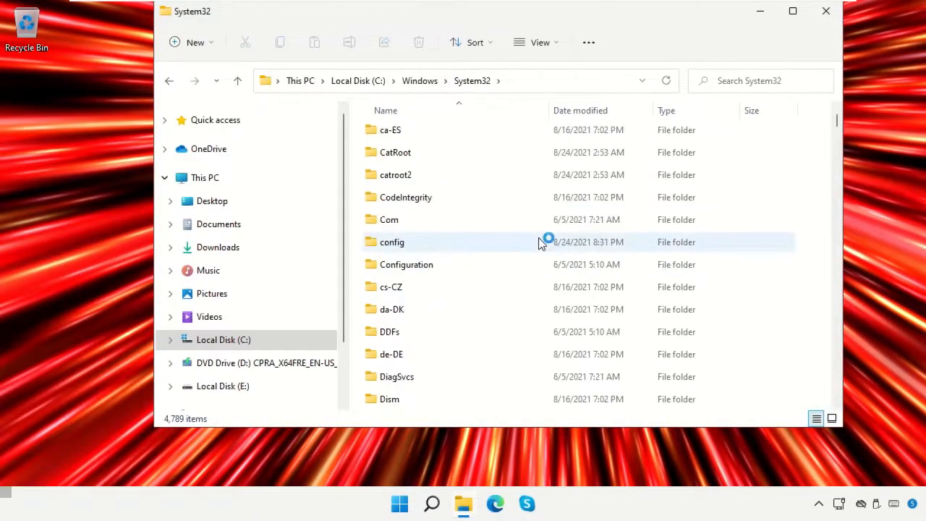
double_click(547, 240)
double_click(457, 157)
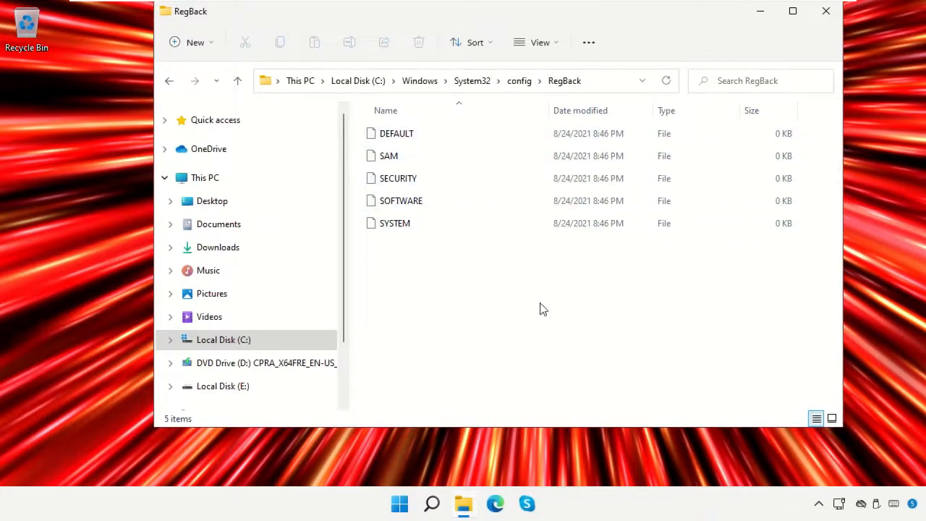
left_click(826, 16)
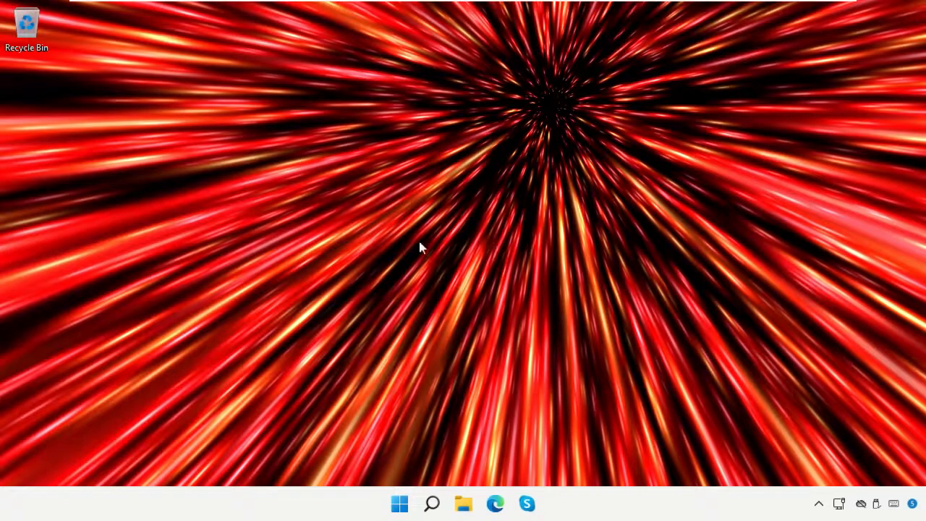
Search Windows for Task Scheduler and open it
left_click(431, 503)
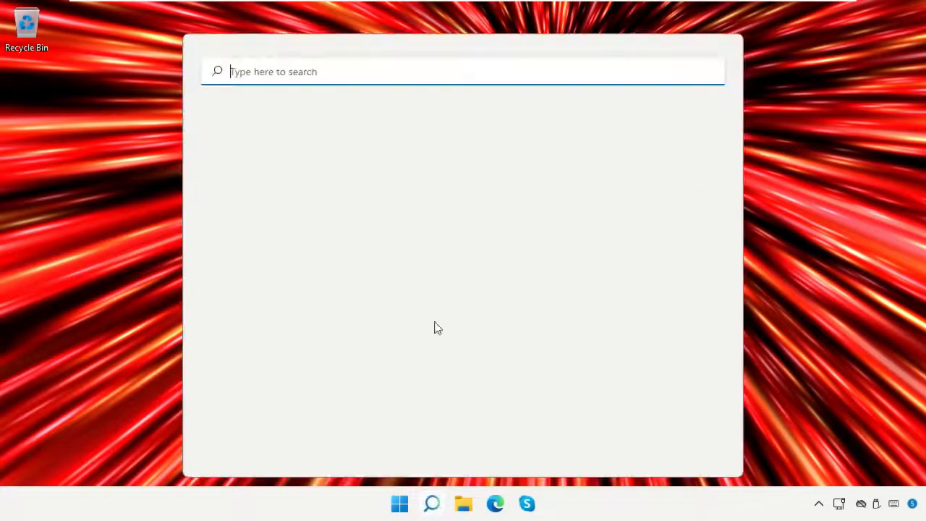
type("Task Scheduler")
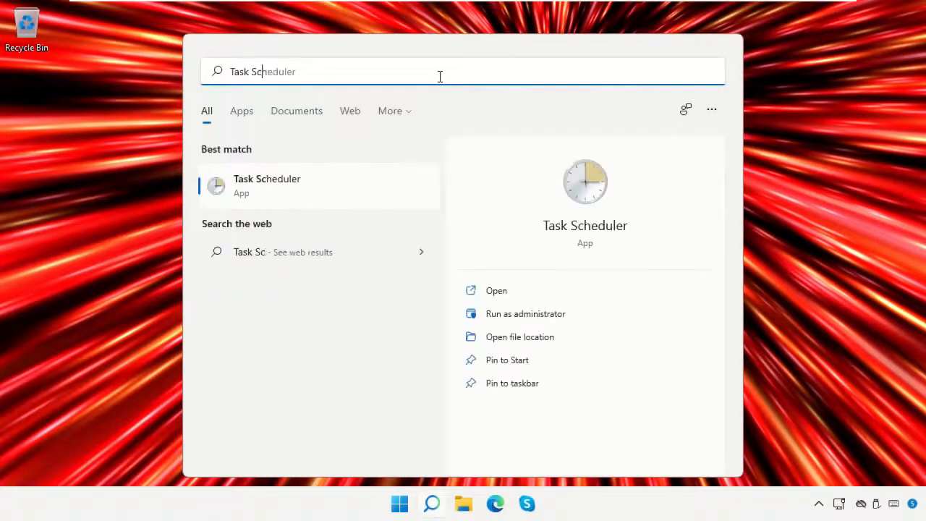
left_click(369, 185)
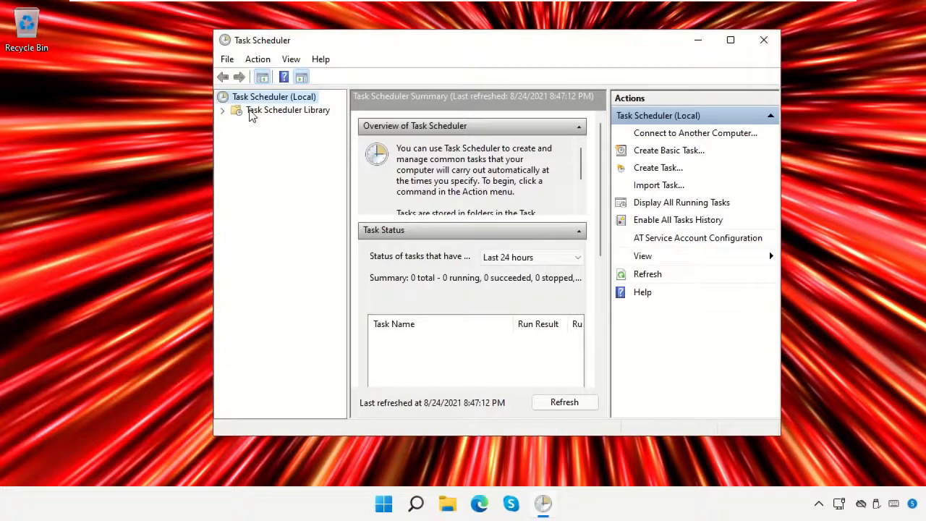
Expand Task Scheduler Library down to the Microsoft\Windows folder
left_click(251, 114)
left_click(224, 112)
left_click(249, 123)
left_click(239, 125)
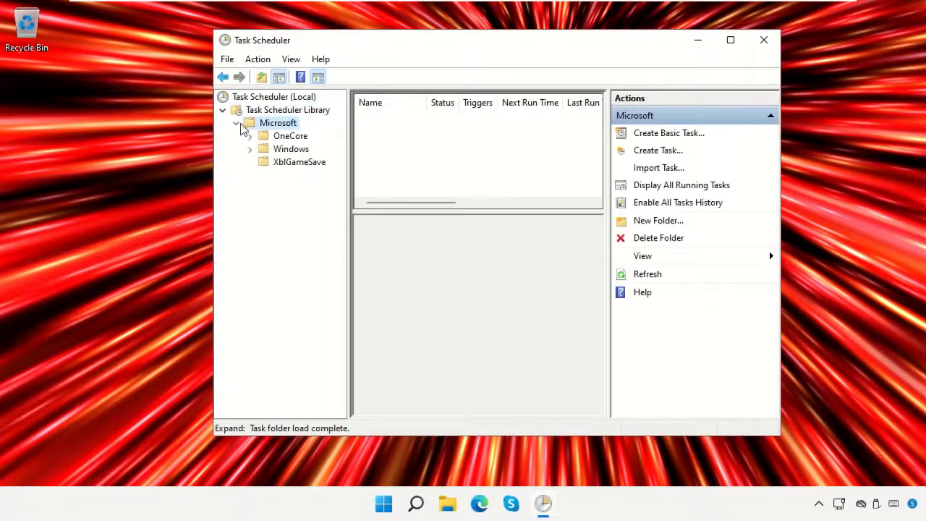
left_click(266, 149)
left_click(250, 149)
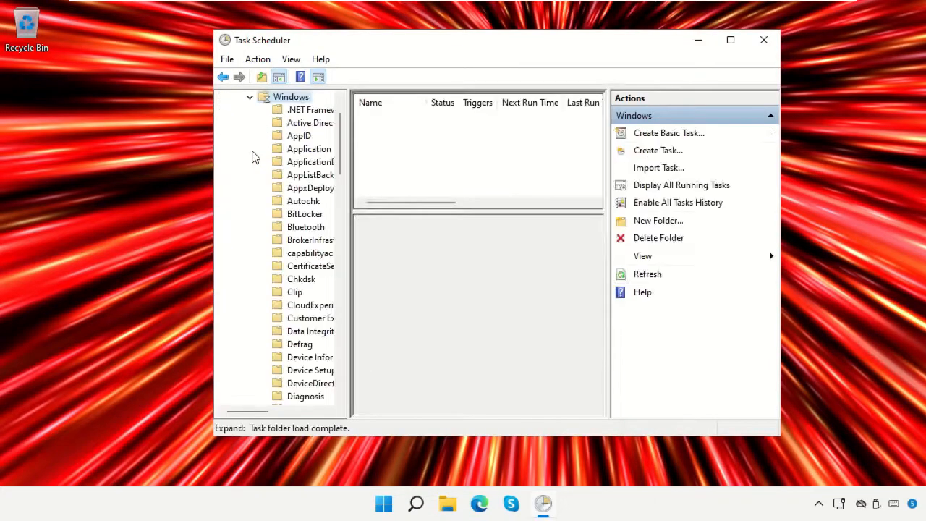
Open the Registry folder under Microsoft\Windows in the task library, widening the folder tree and the task list
left_click_drag(349, 105, 435, 138)
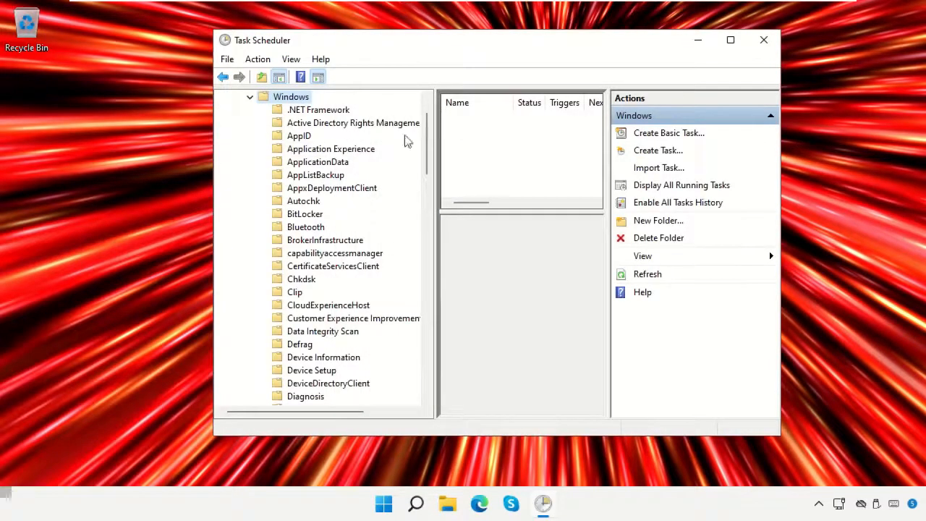
scroll(394, 275, "down", 10)
scroll(394, 275, "down", 6)
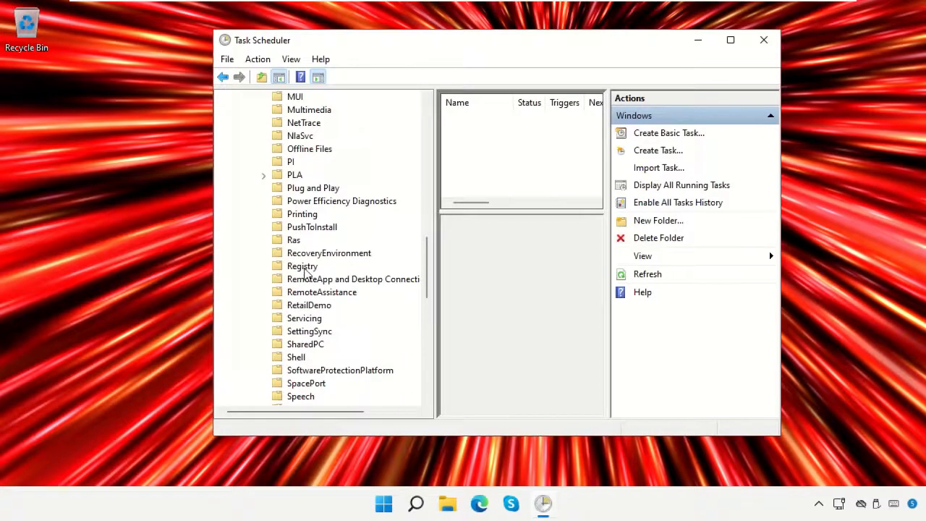
left_click(304, 267)
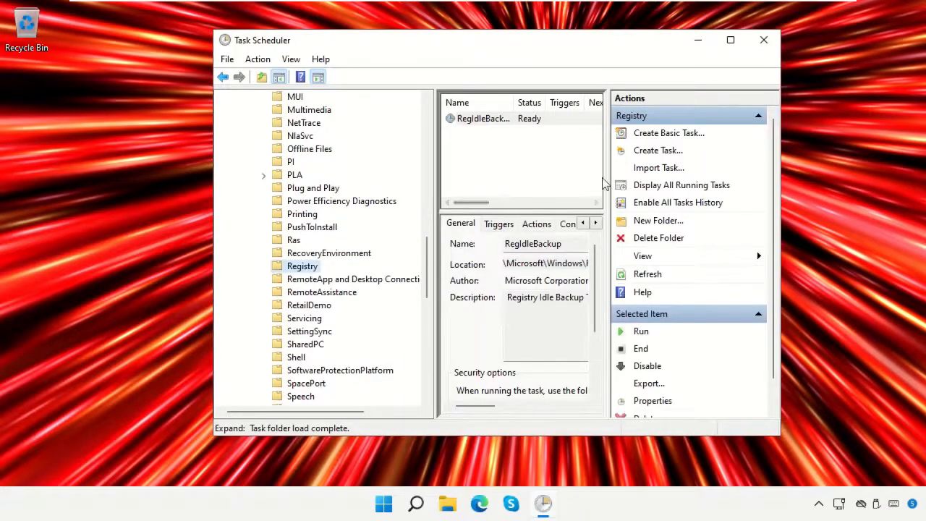
left_click_drag(609, 167, 707, 167)
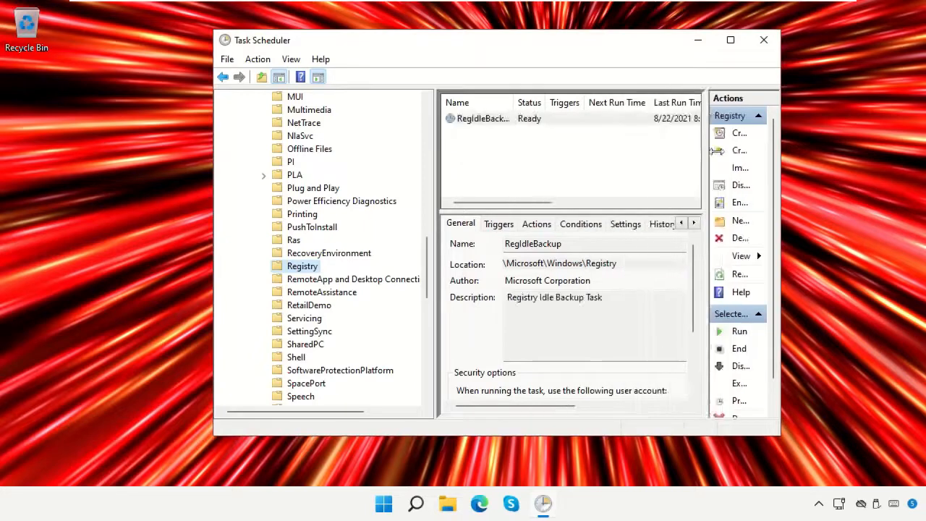
Run the RegIdleBackup task, widen the Status column to check its state, and close Task Scheduler
left_click(494, 118)
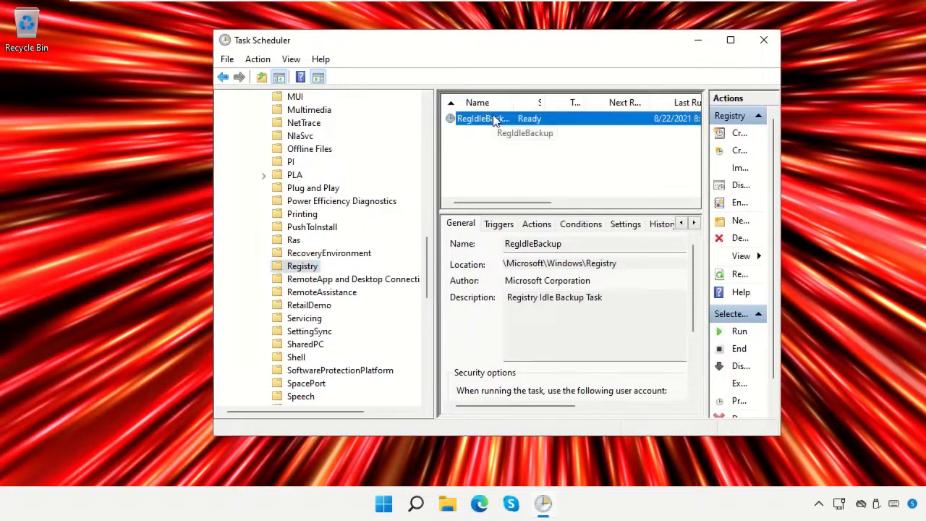
right_click(500, 124)
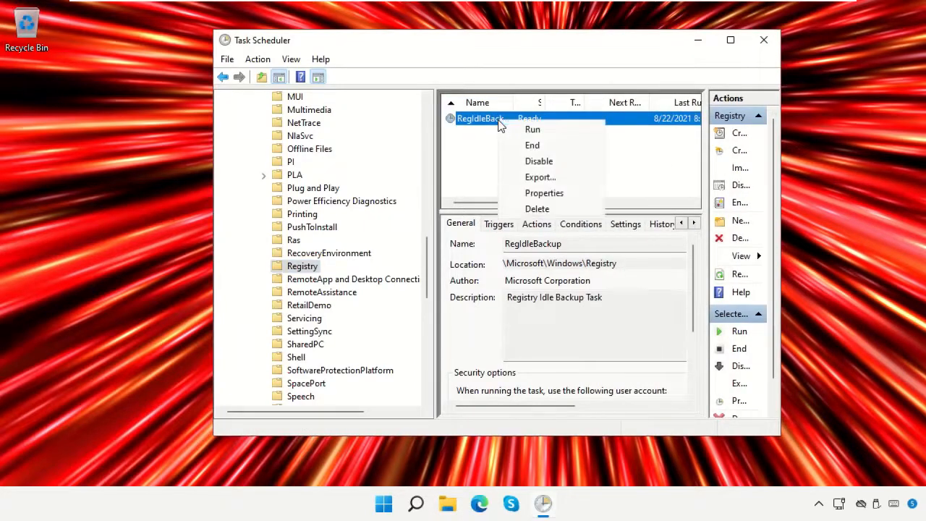
left_click(521, 128)
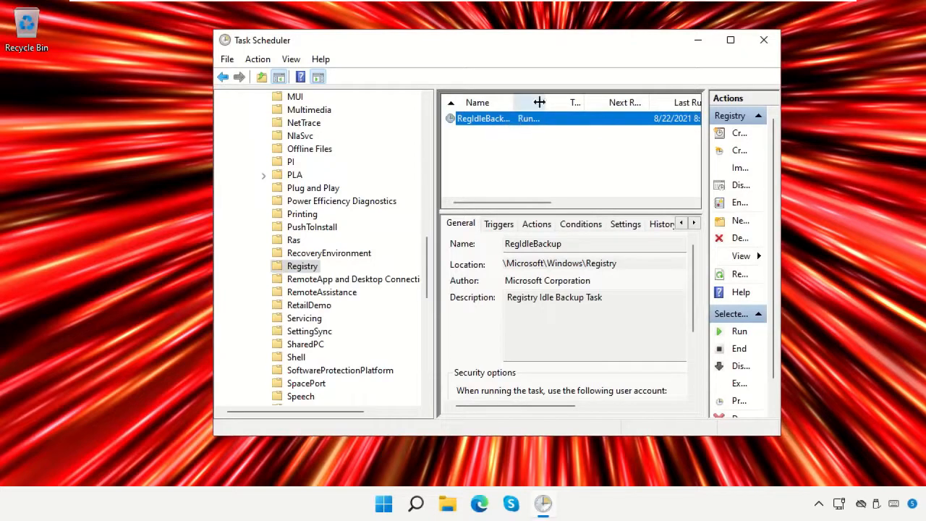
left_click_drag(541, 98, 583, 87)
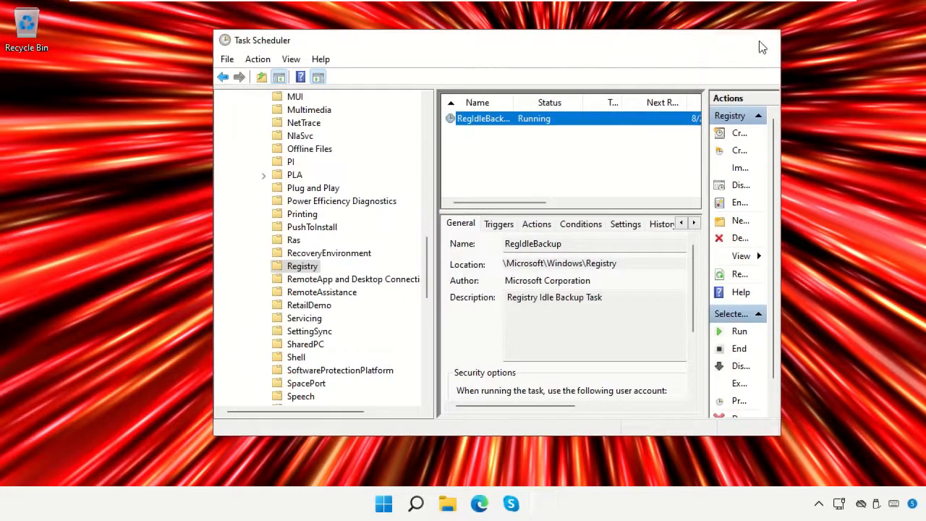
left_click(762, 40)
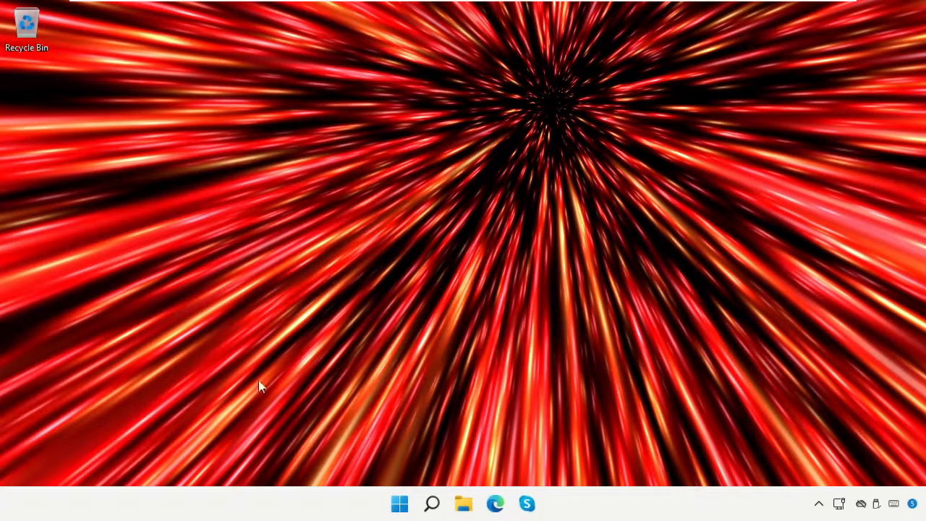
Switch to File Explorer and browse to the C:\Windows\System32 folder
left_click(463, 503)
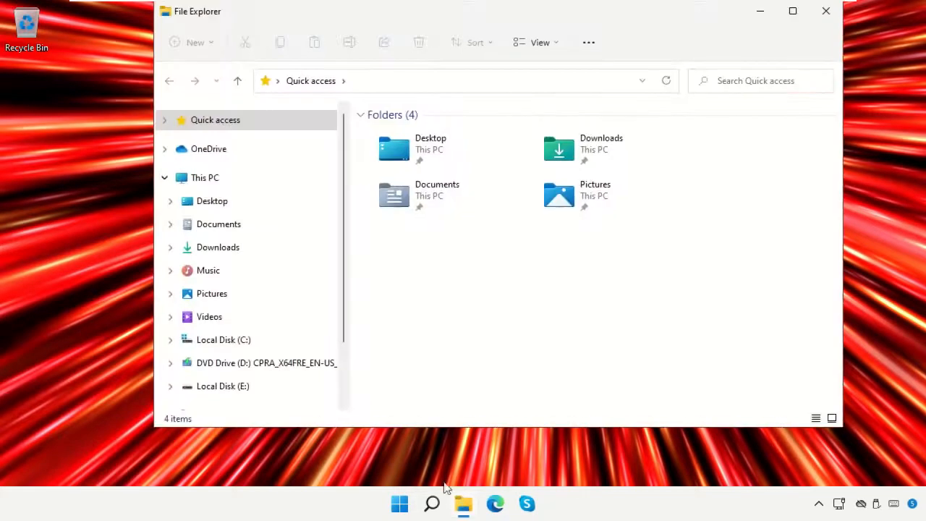
left_click(253, 345)
left_click(439, 283)
double_click(439, 283)
scroll(439, 283, "down", 20)
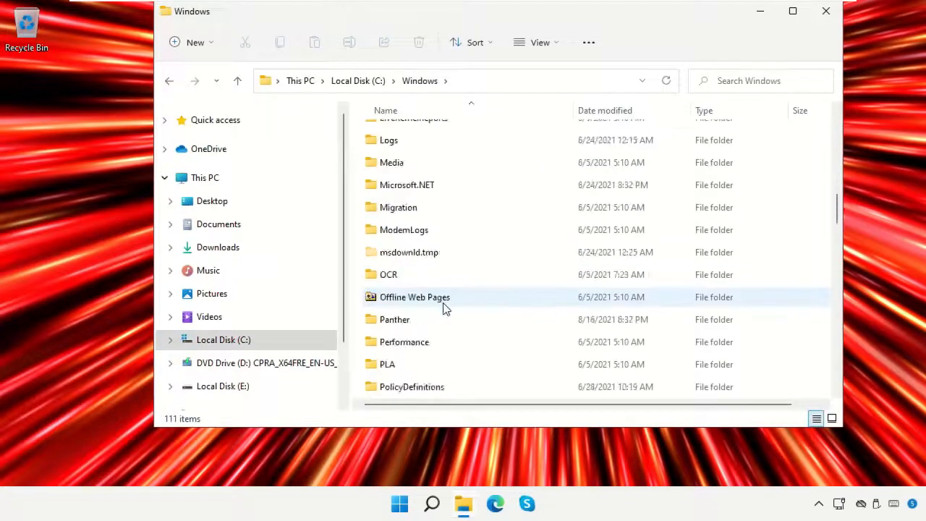
scroll(444, 310, "down", 2)
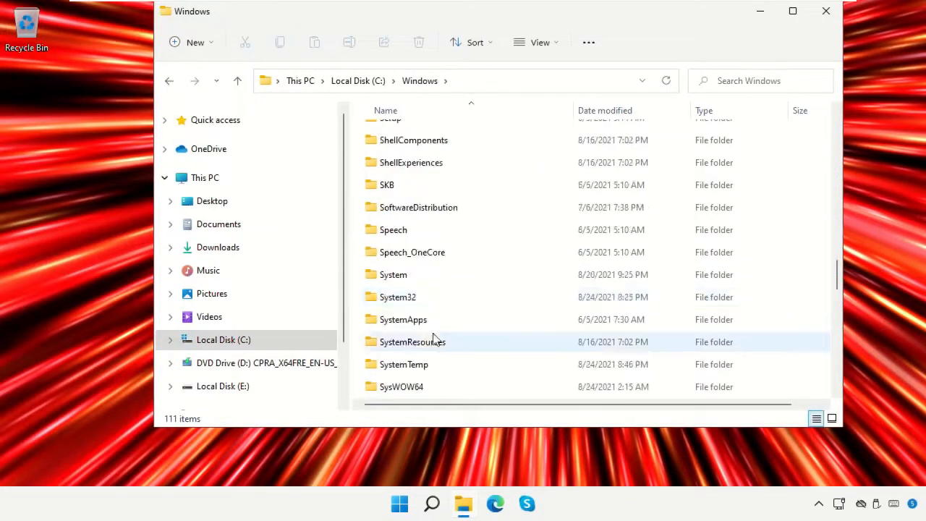
double_click(409, 299)
Open config\RegBack to check the sizes and dates of the registry backup files, and close File Explorer
scroll(512, 265, "down", 2)
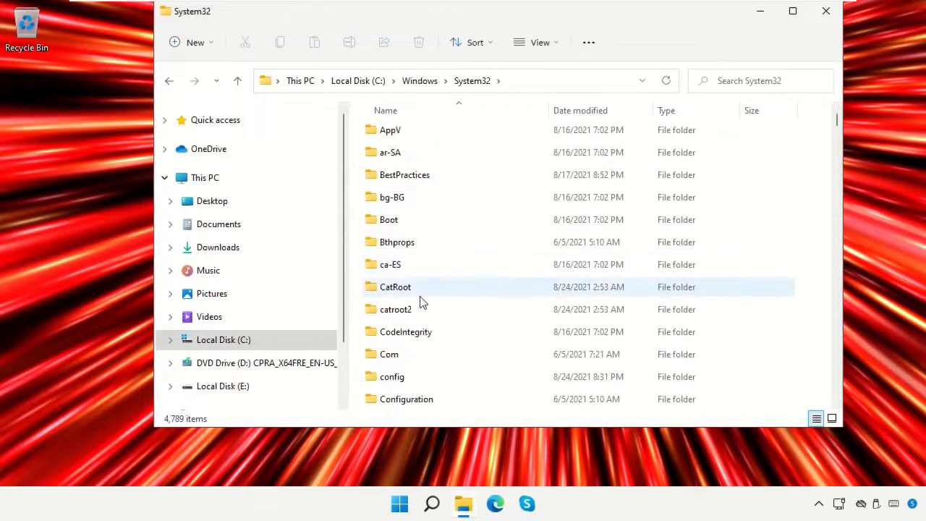
double_click(399, 378)
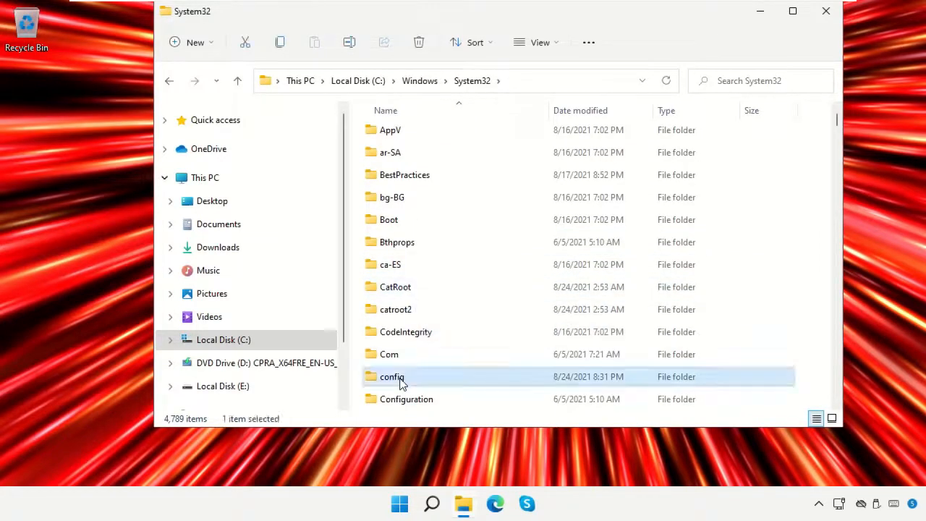
double_click(477, 158)
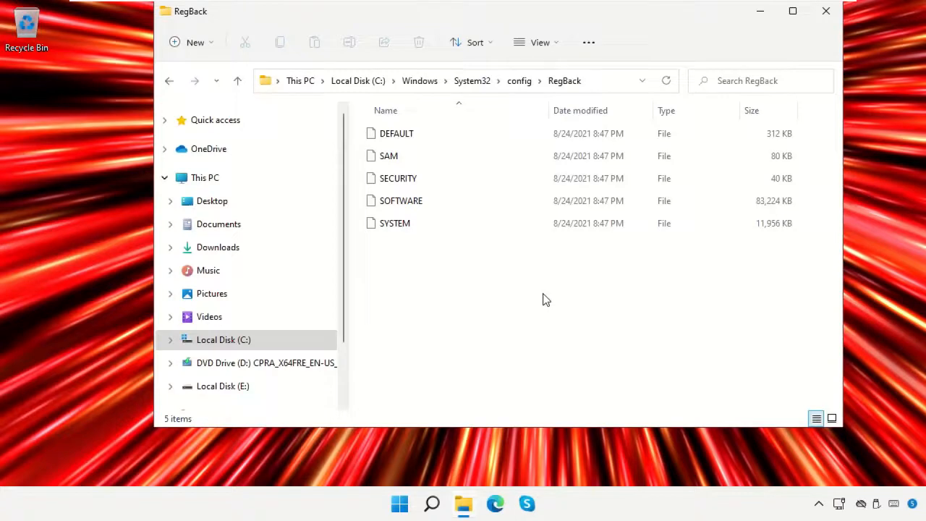
left_click(822, 18)
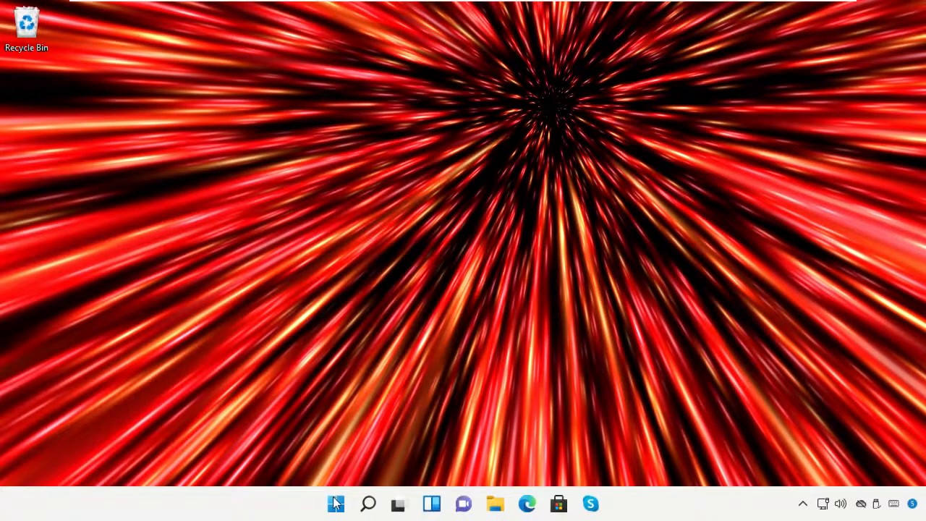
Restart the computer from the Windows power options
left_click(335, 504)
left_click(643, 455)
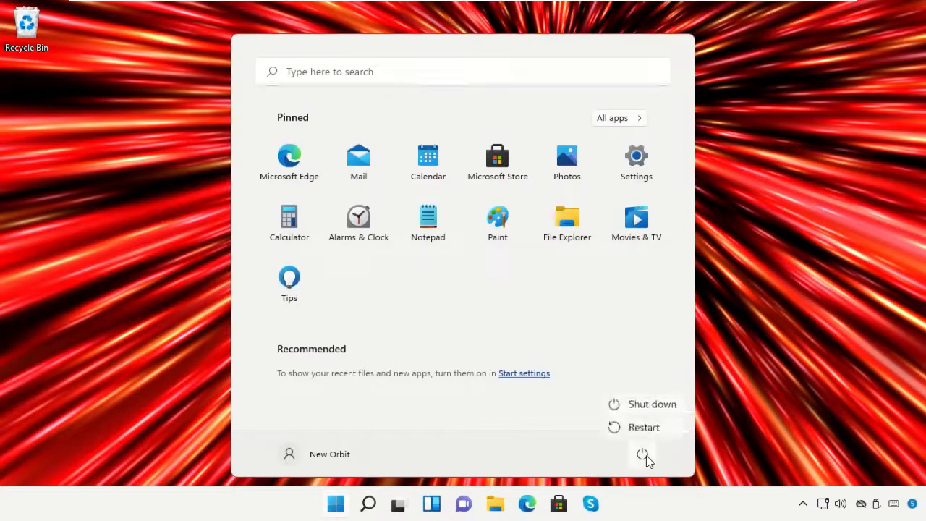
left_click(643, 428)
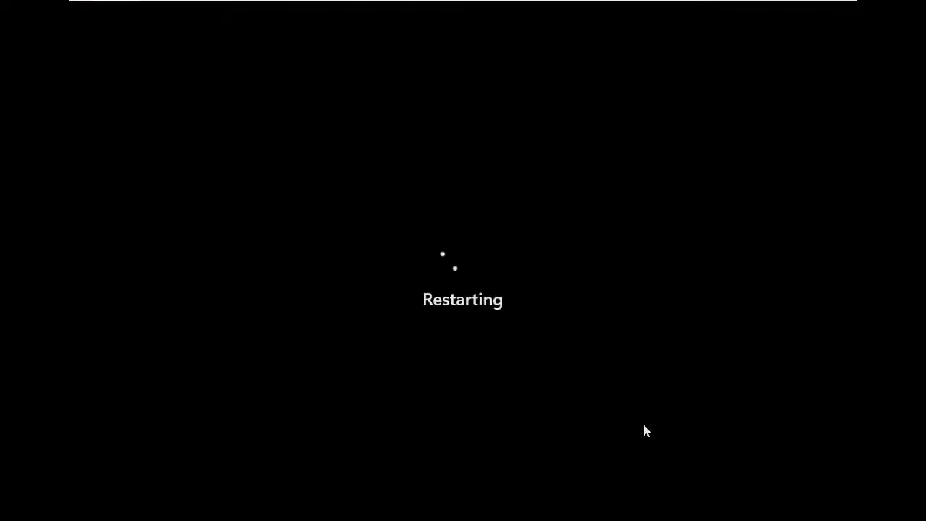